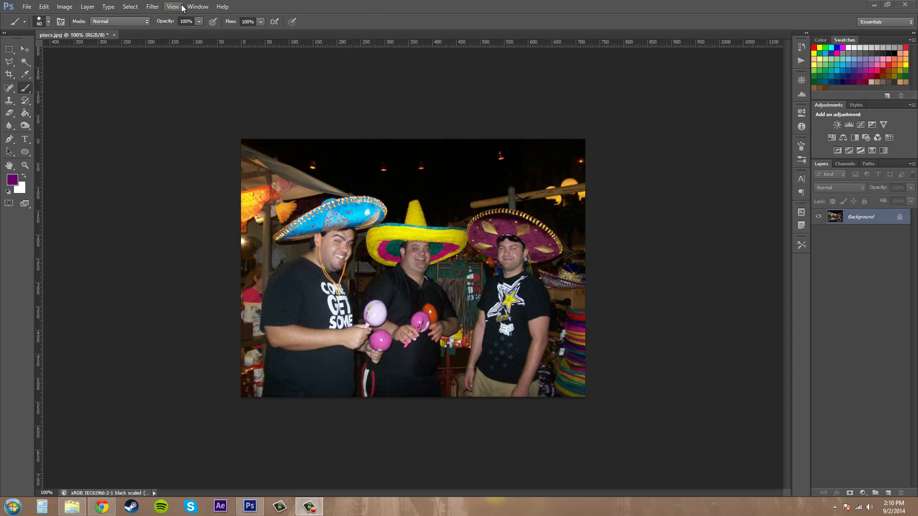
- Switch the Swatches panel to Large Thumbnail, then Small List view, and scroll through the colours
left_click(197, 7)
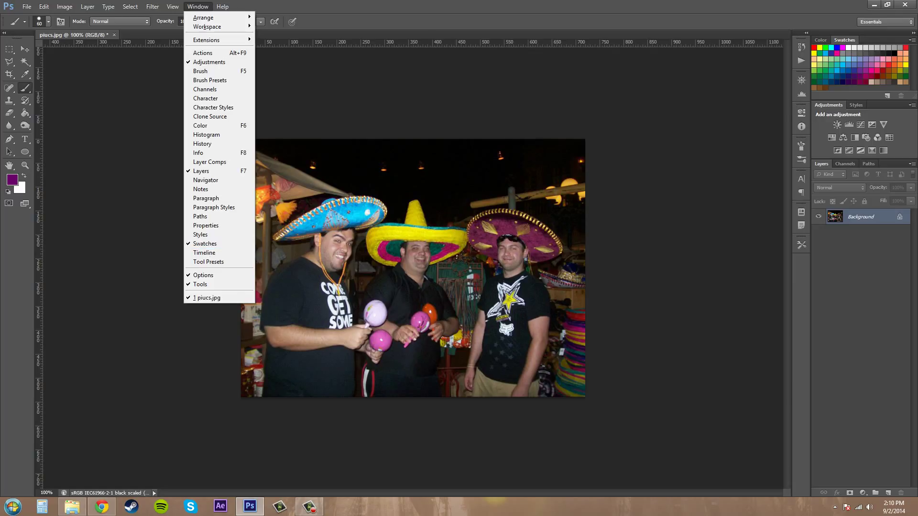
key("Escape")
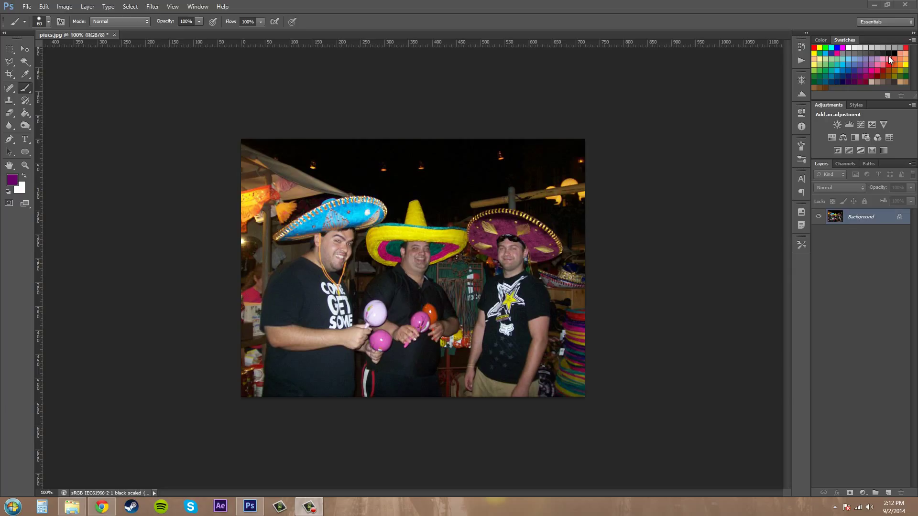
left_click(913, 40)
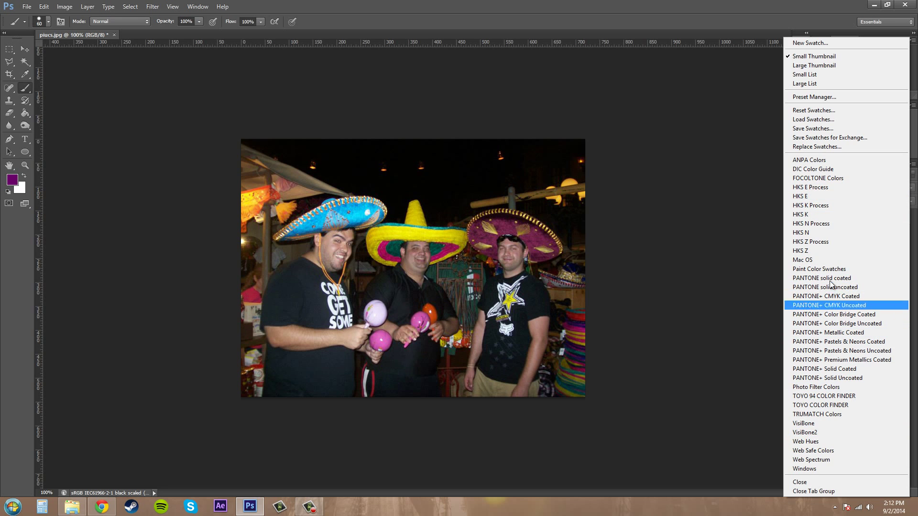
left_click(813, 66)
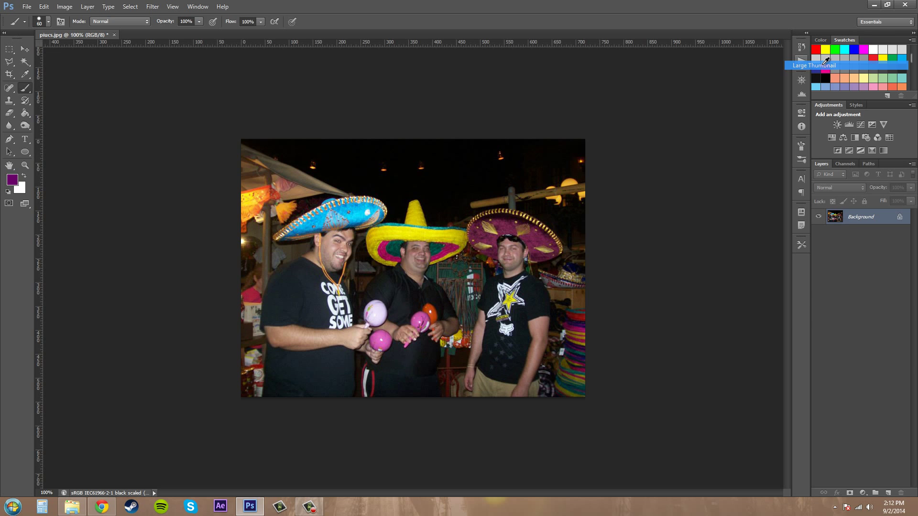
left_click(912, 40)
left_click(818, 74)
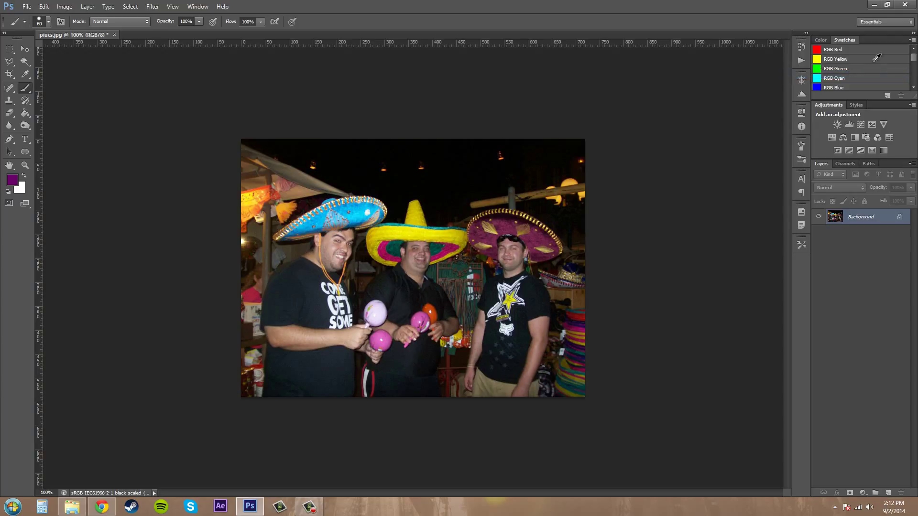
scroll(848, 53, "down", 6)
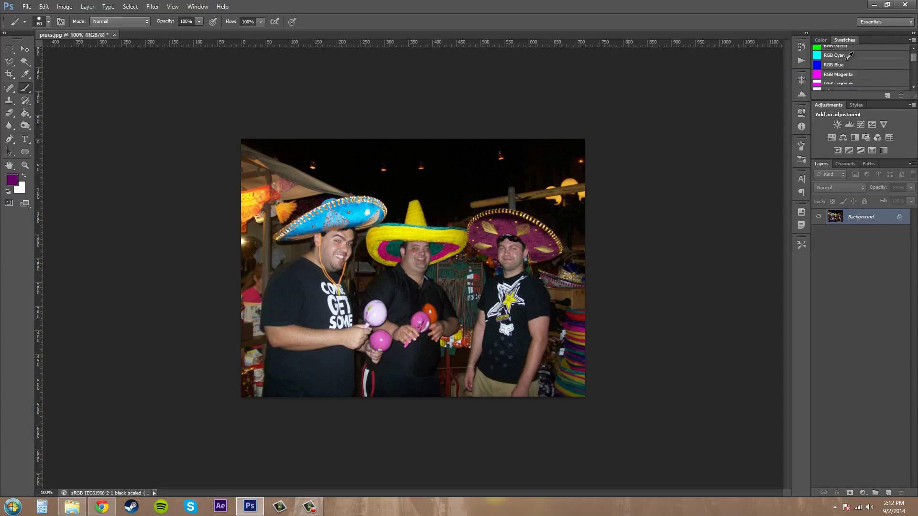
scroll(850, 57, "down", 5)
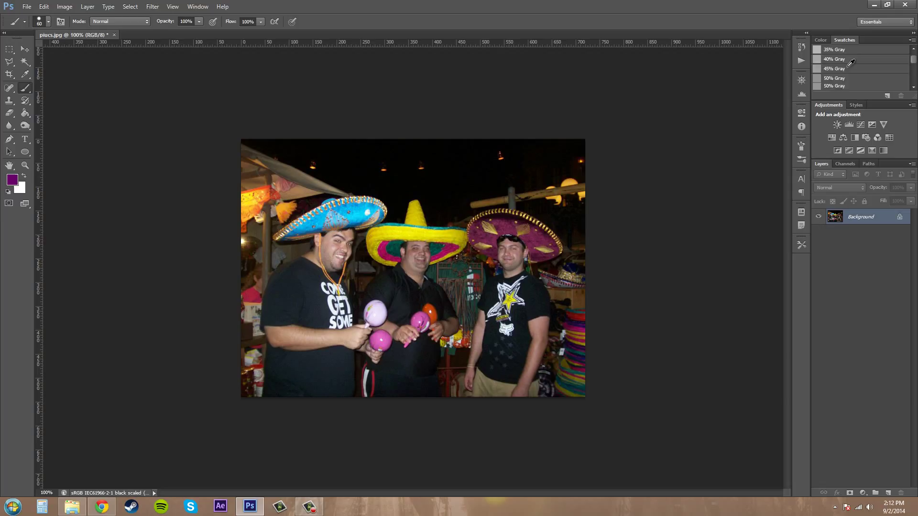
scroll(859, 63, "down", 1)
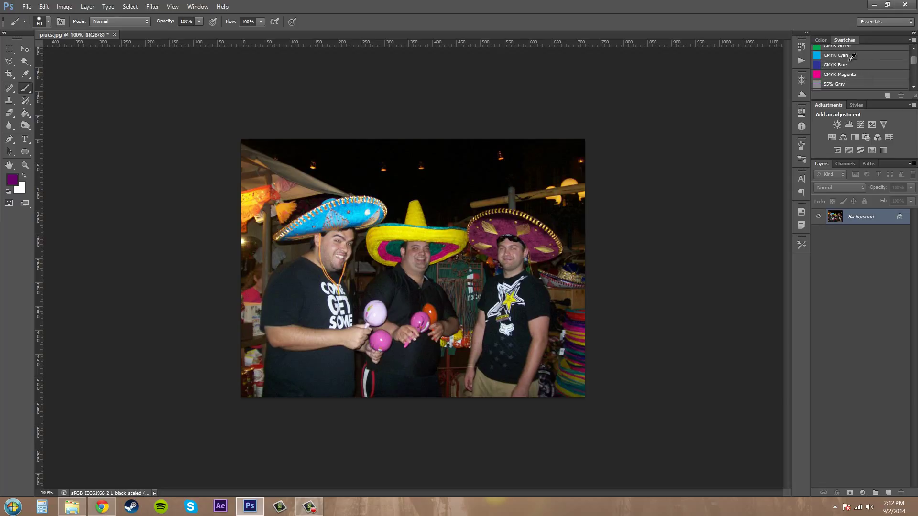
scroll(851, 53, "up", 2)
scroll(846, 47, "down", 3)
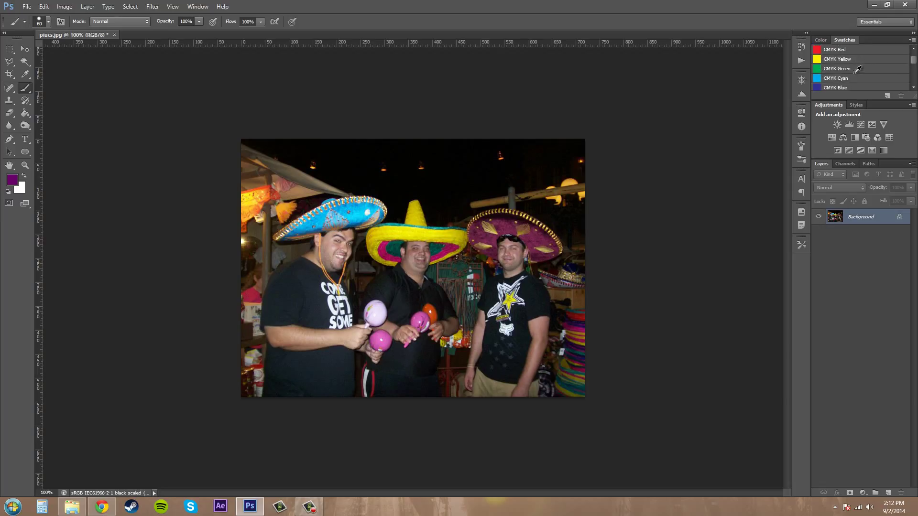
- Compare Small Thumbnail and Small List views while browsing, then settle on Small Thumbnail
left_click(913, 42)
left_click(796, 56)
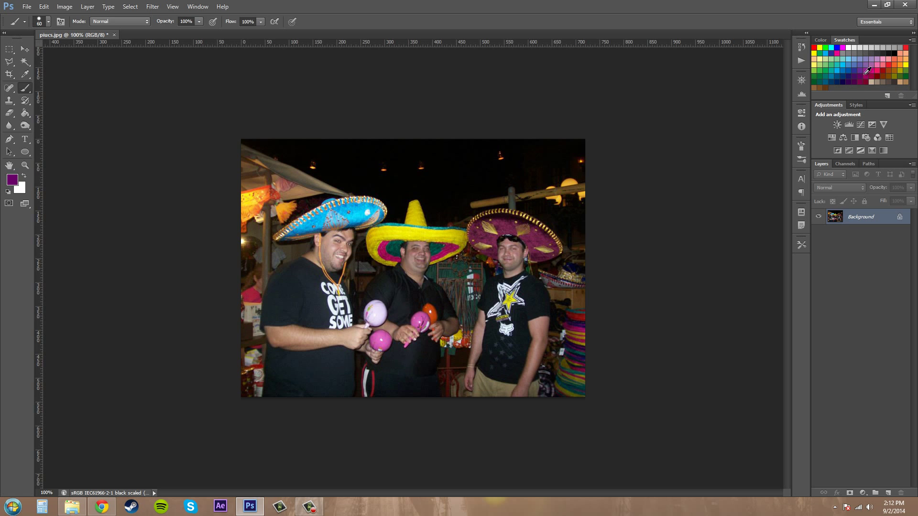
left_click(911, 40)
left_click(847, 72)
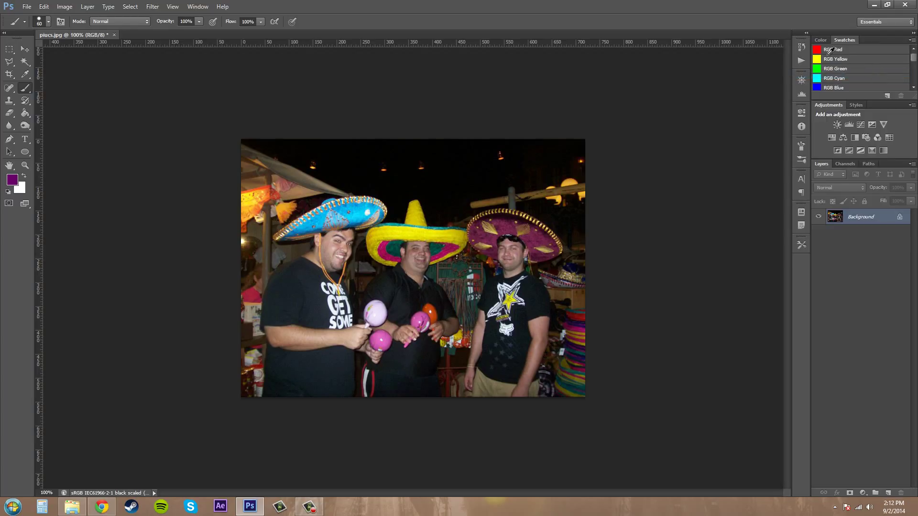
scroll(833, 74, "down", 5)
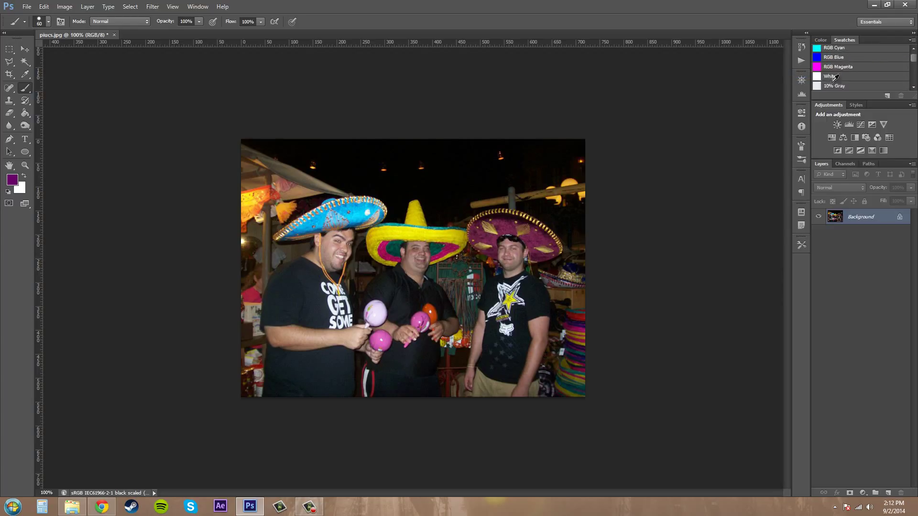
scroll(833, 74, "down", 2)
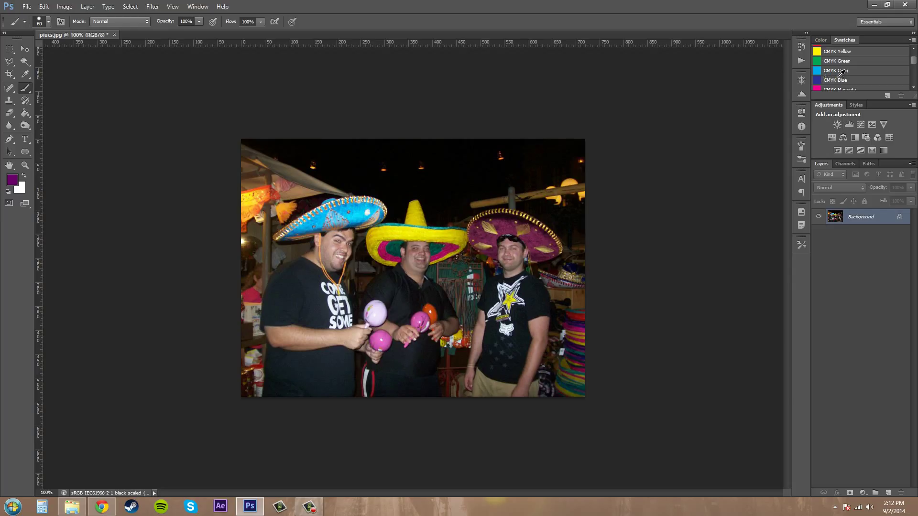
scroll(834, 67, "down", 3)
scroll(831, 66, "down", 10)
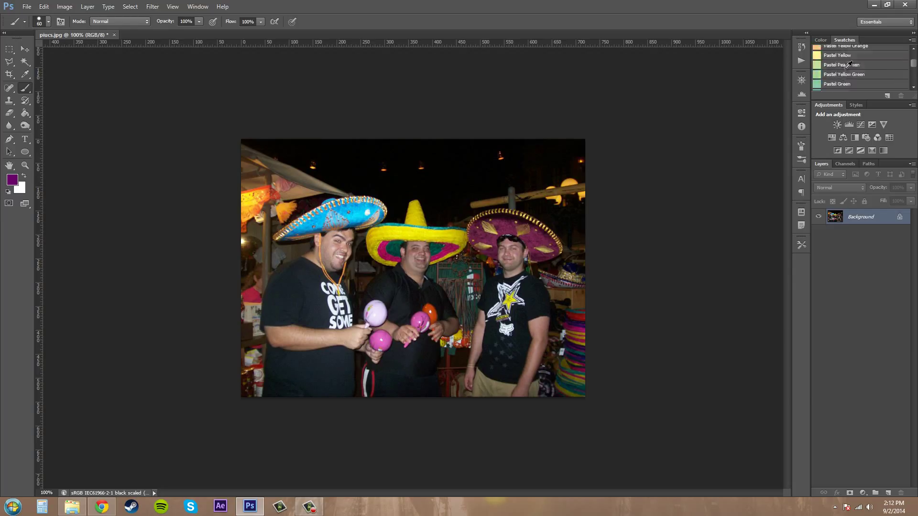
scroll(847, 67, "down", 5)
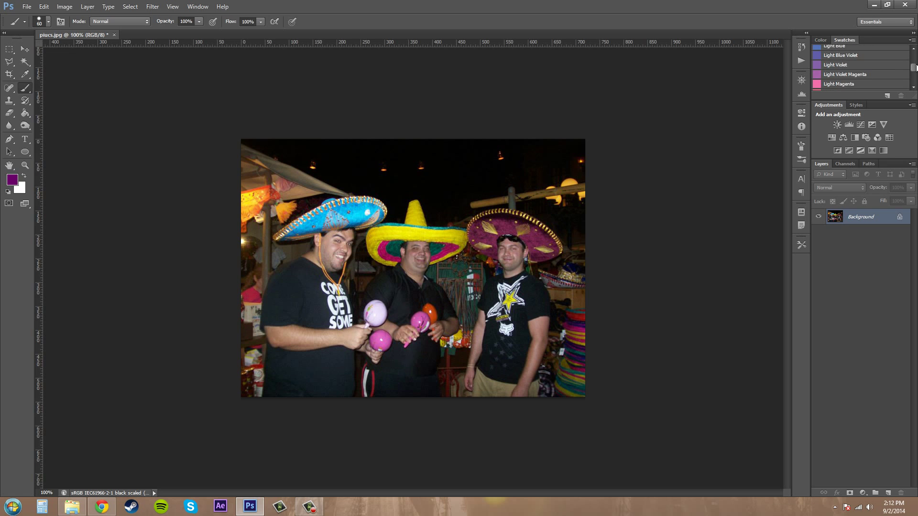
left_click_drag(914, 68, 914, 48)
left_click(911, 40)
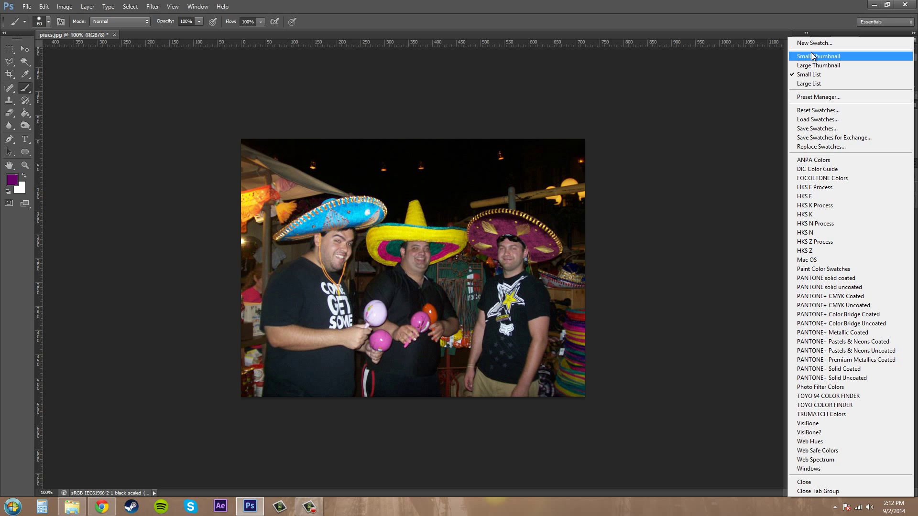
left_click(811, 54)
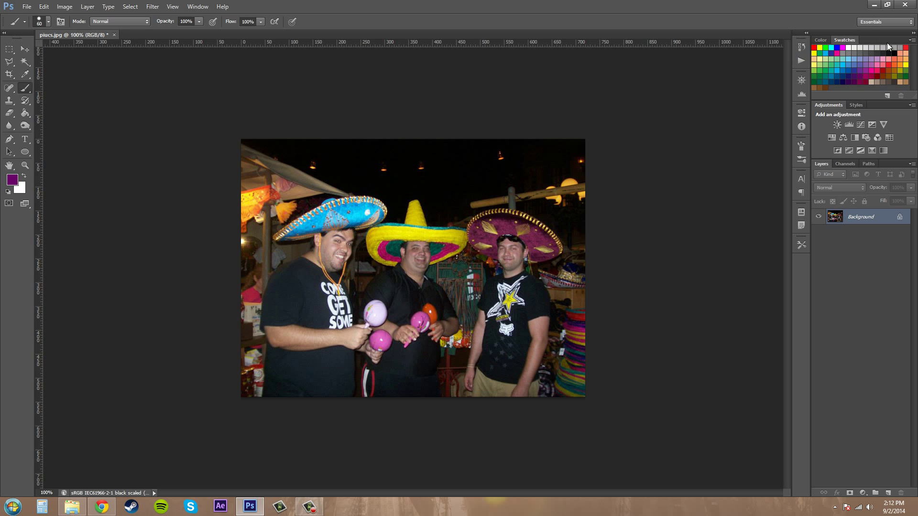
- Append the PANTONE+ Solid Coated library to the current swatches and enlarge the panel
left_click(911, 41)
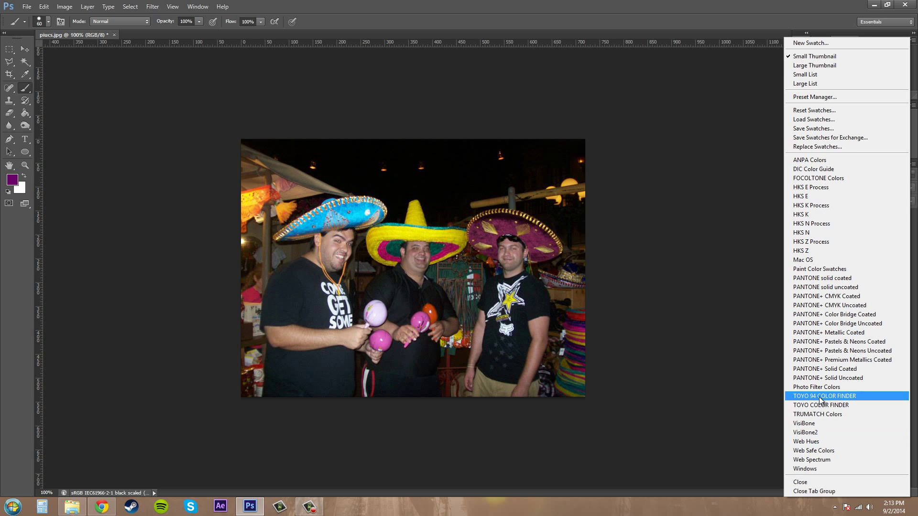
left_click(839, 368)
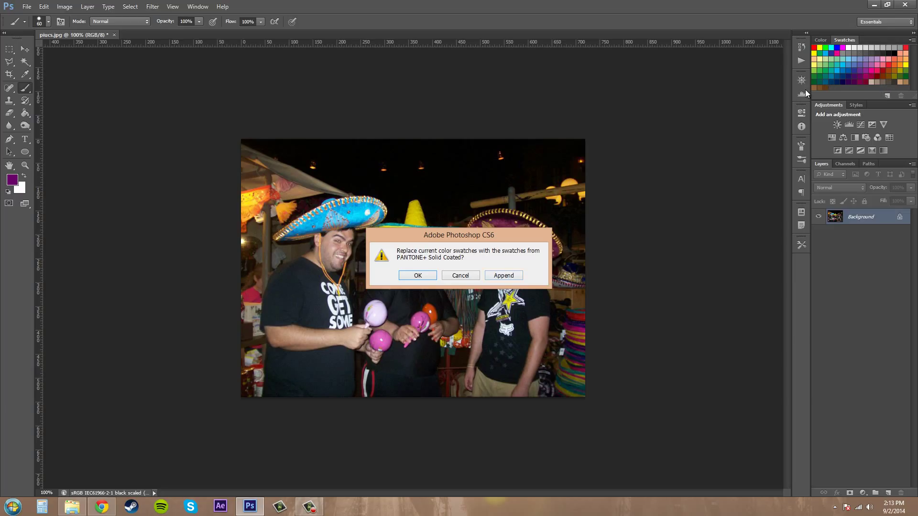
left_click(504, 276)
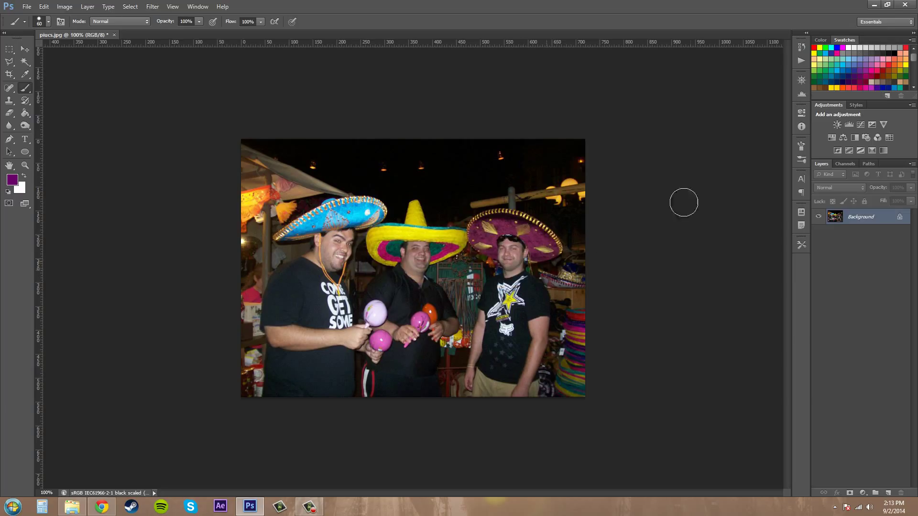
left_click_drag(845, 111, 863, 212)
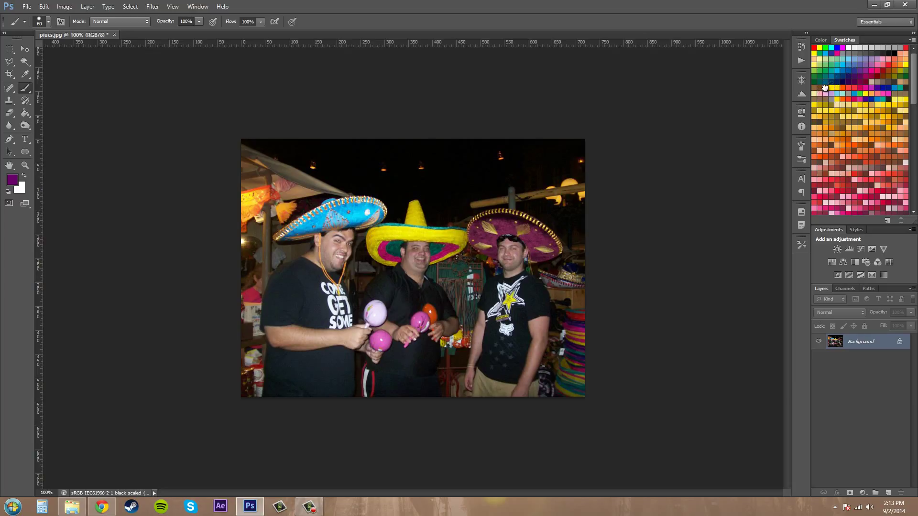
- Delete eight unwanted swatches: drag one to the trash and Alt-click the rest
left_click_drag(824, 88, 901, 221)
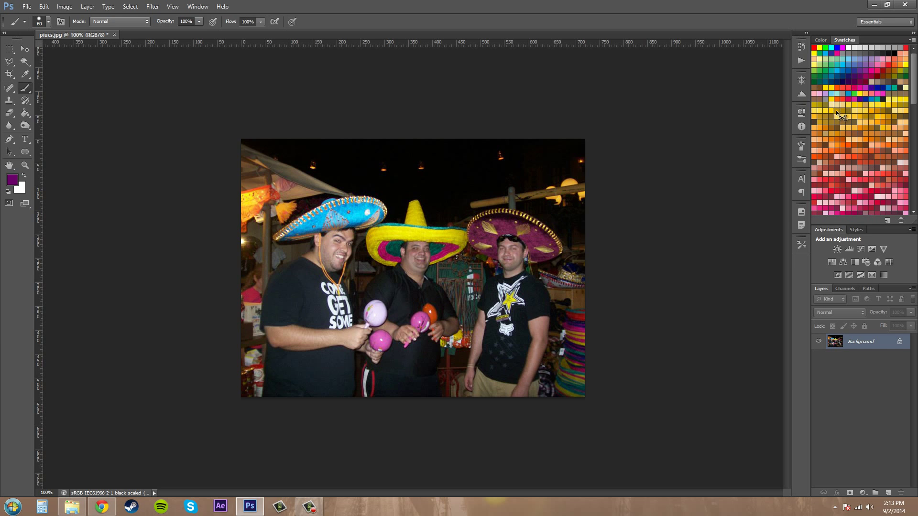
left_click(836, 113, "alt")
left_click(836, 113, "alt")
left_click(853, 114, "alt")
left_click(865, 114, "alt")
left_click(874, 113, "alt")
left_click(878, 117, "alt")
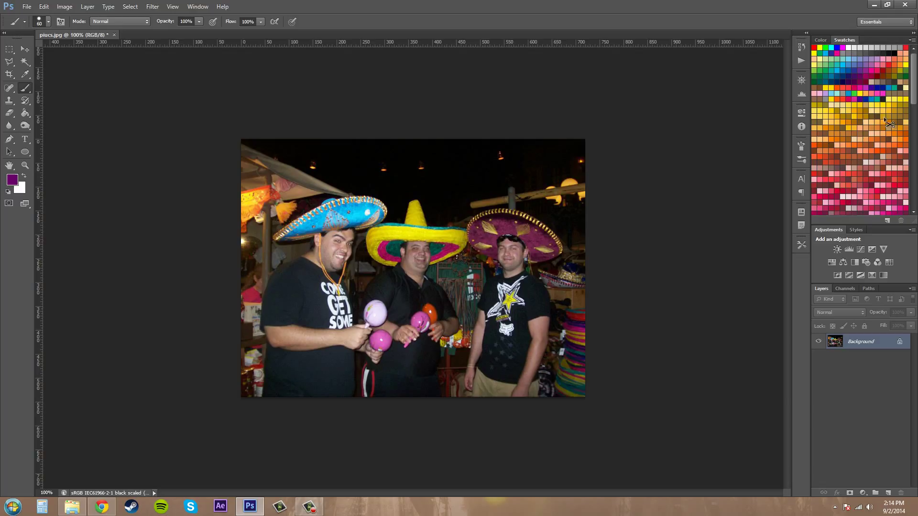
left_click(878, 117, "alt")
left_click(879, 118, "alt")
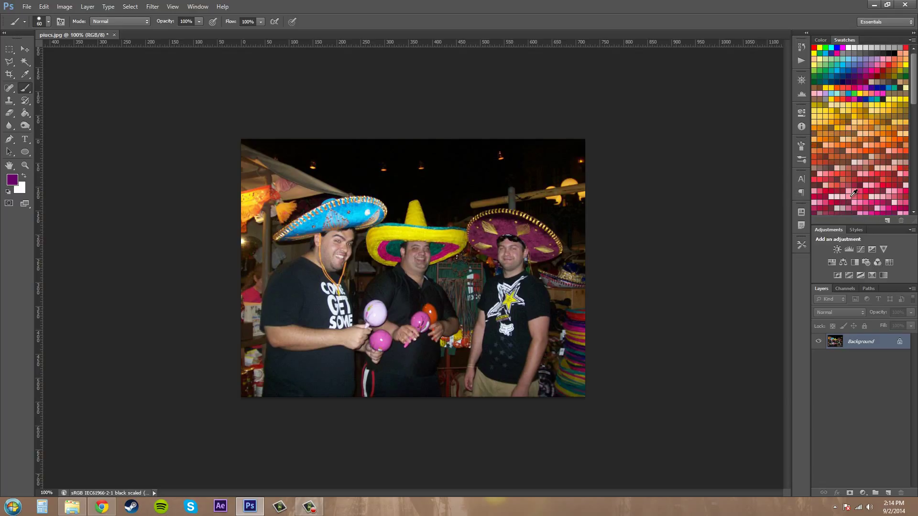
- Delete one more swatch, then set the foreground colour to pure red with R 255
left_click(852, 196, "alt")
left_click(820, 40)
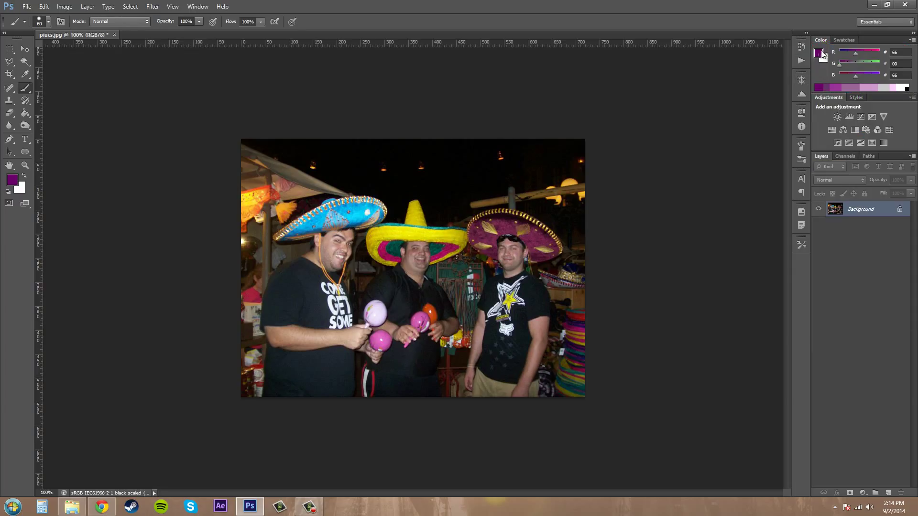
left_click(819, 52)
left_click_drag(464, 221, 493, 155)
type("255")
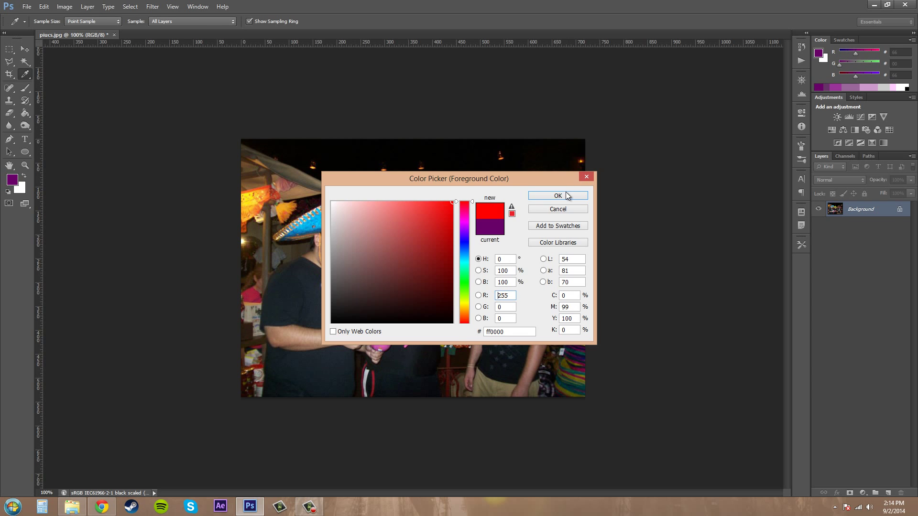
left_click(566, 193)
- Start a new swatch from the red foreground colour and name it 'super red'
left_click(851, 39)
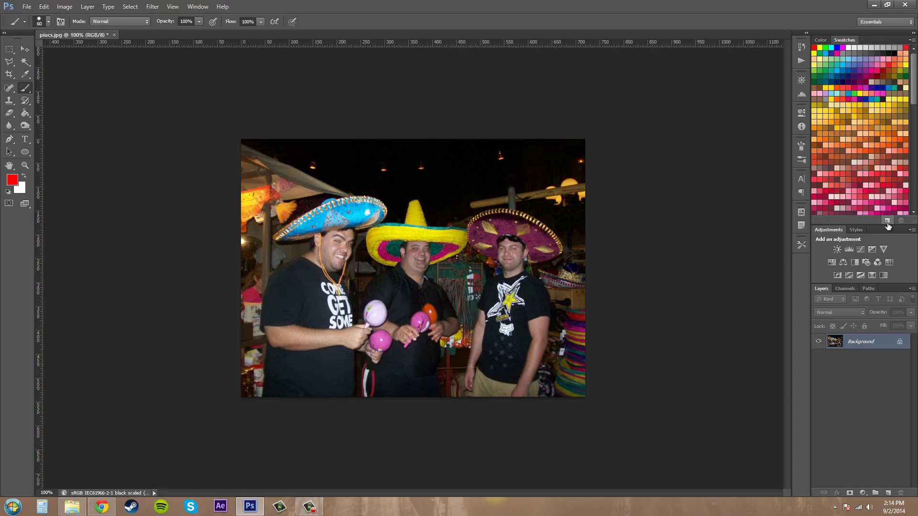
left_click(887, 222)
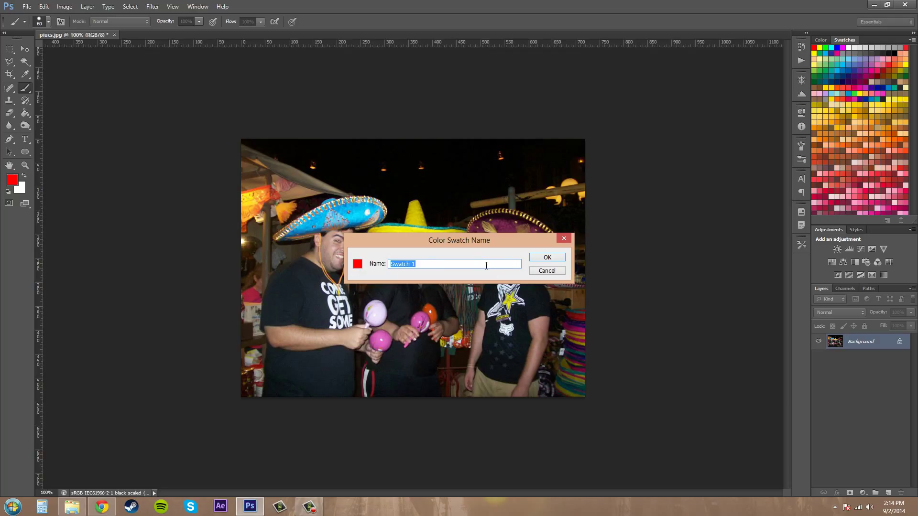
type("super red")
- Confirm the 'super red' swatch and scroll the Swatches panel to locate it
left_click(545, 257)
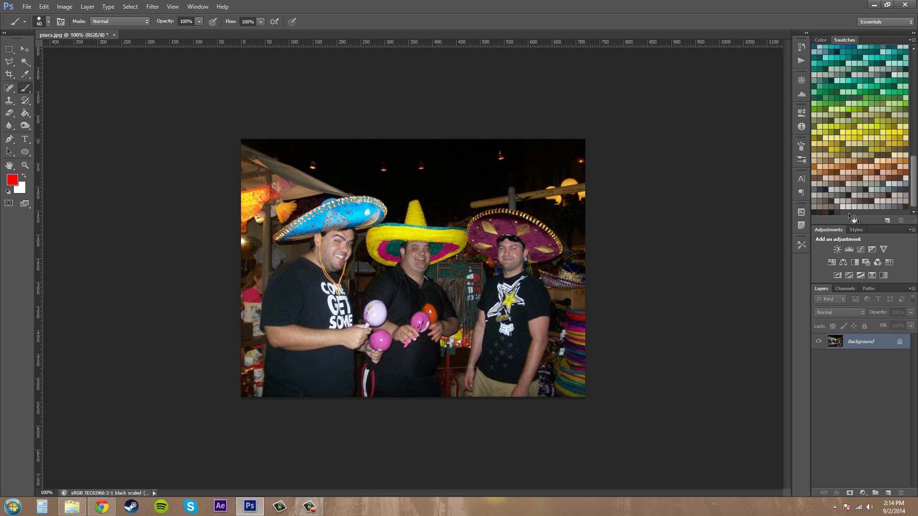
scroll(867, 198, "up", 10)
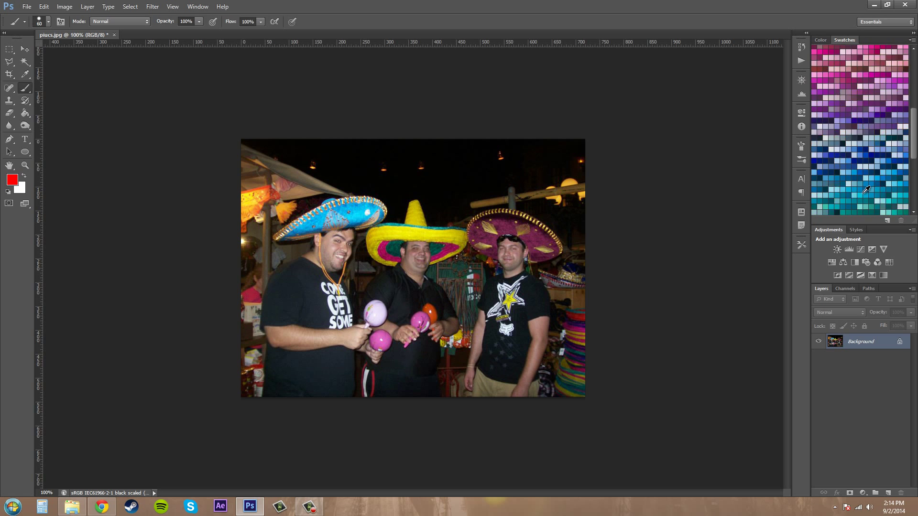
scroll(867, 190, "up", 5)
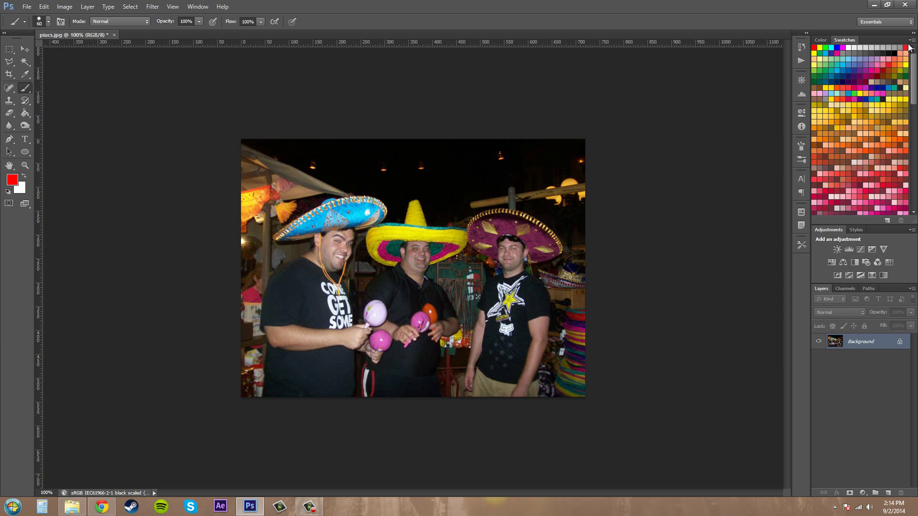
scroll(860, 125, "down", 8)
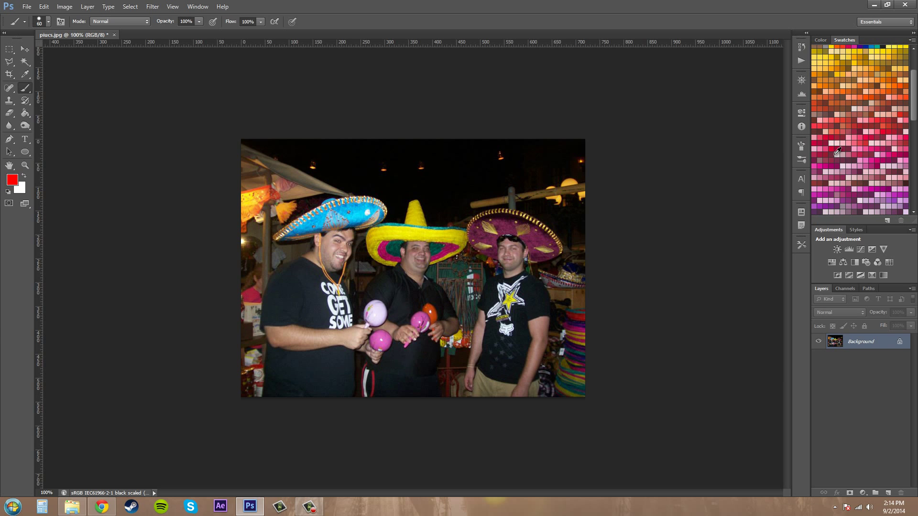
scroll(866, 114, "up", 8)
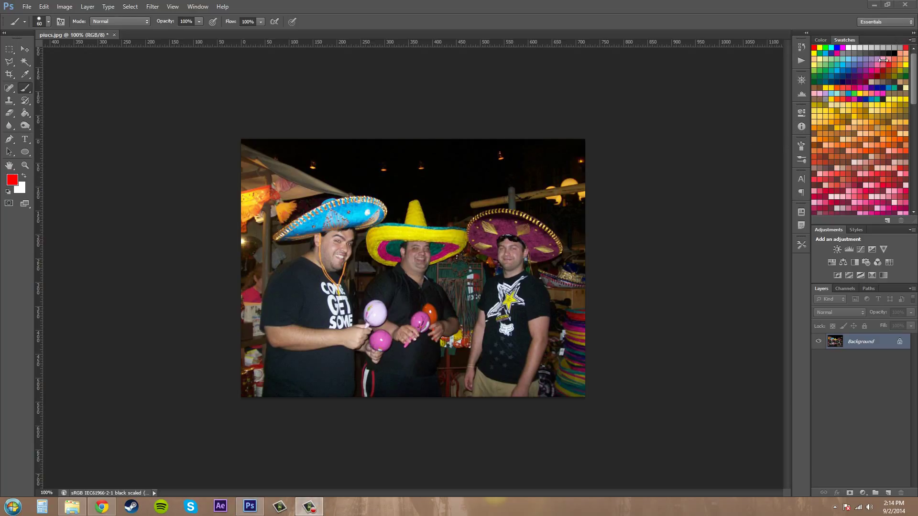
- Reset Swatches to the defaults without saving the current set, and shrink the panel to fit
left_click(912, 41)
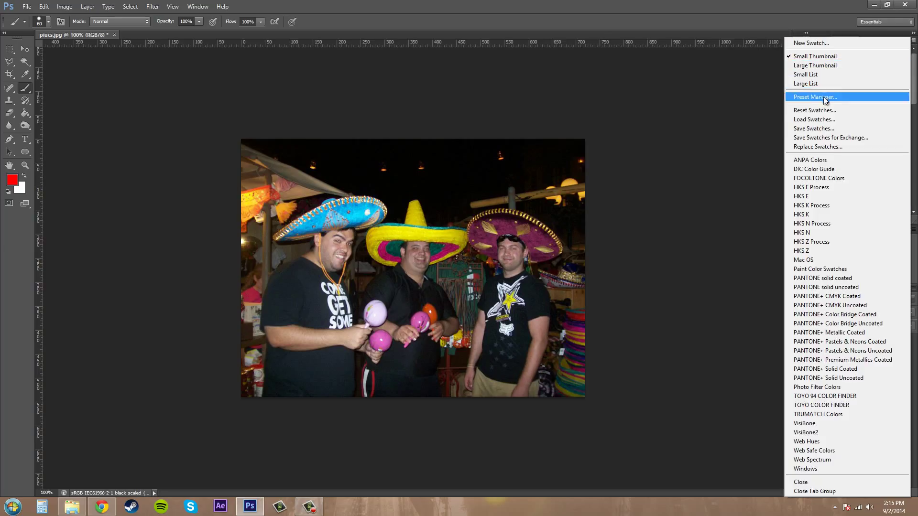
left_click(810, 111)
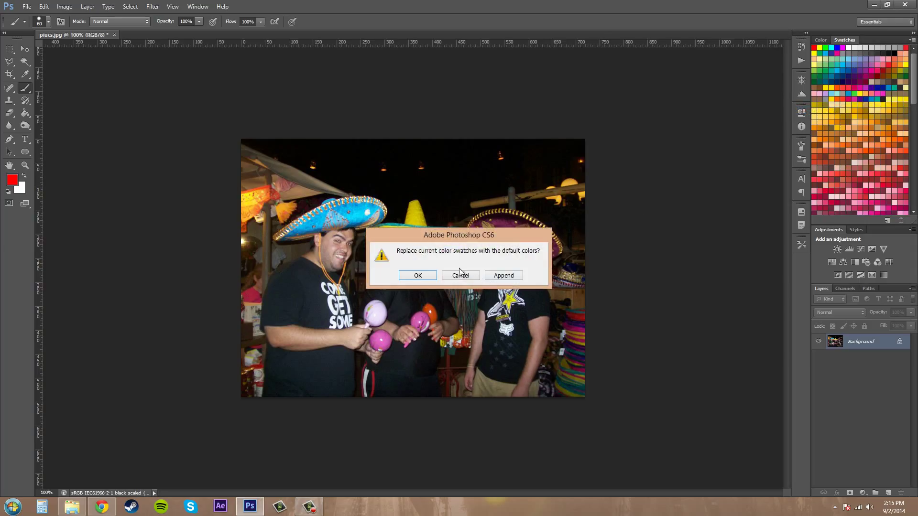
left_click(416, 276)
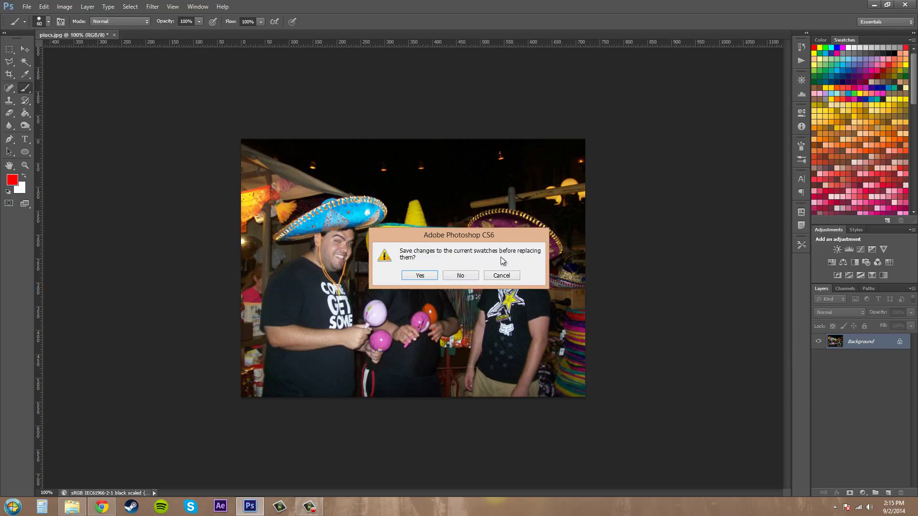
left_click(460, 276)
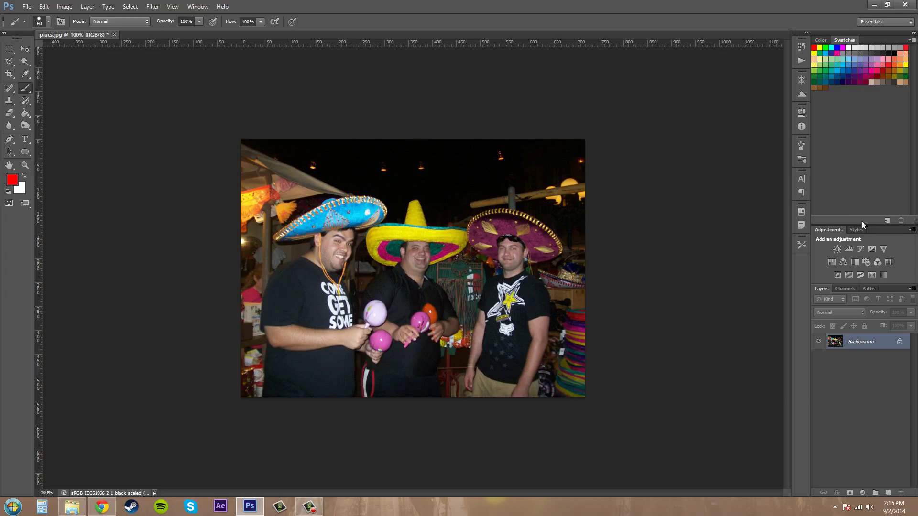
left_click_drag(861, 224, 860, 119)
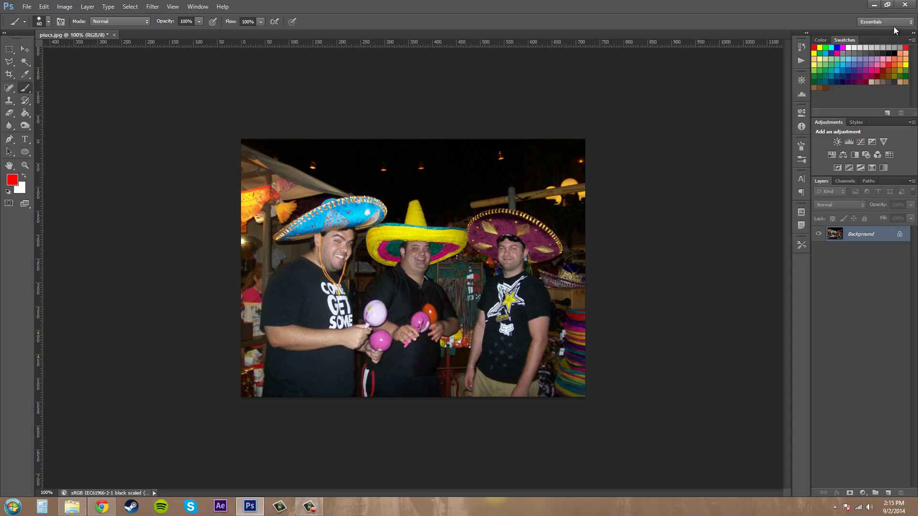
left_click(912, 41)
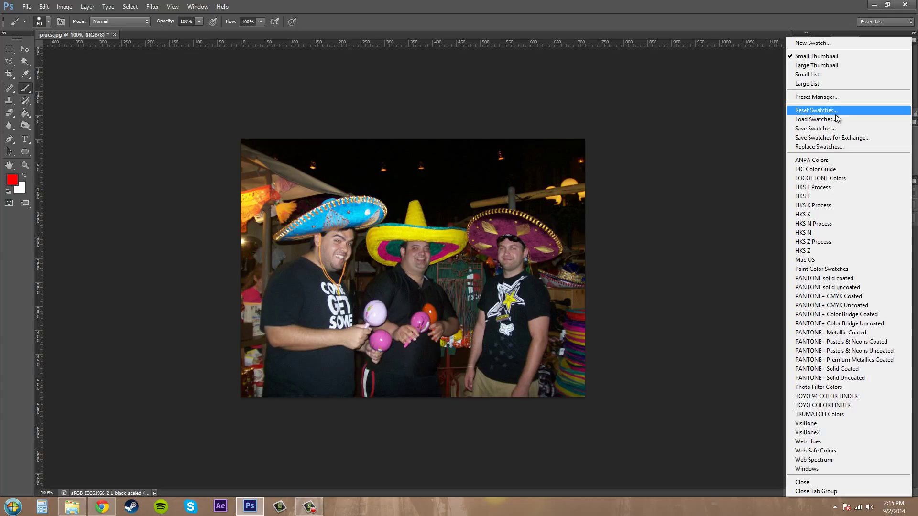
- Alt-click the first swatch repeatedly until every default swatch is deleted
left_click(746, 125)
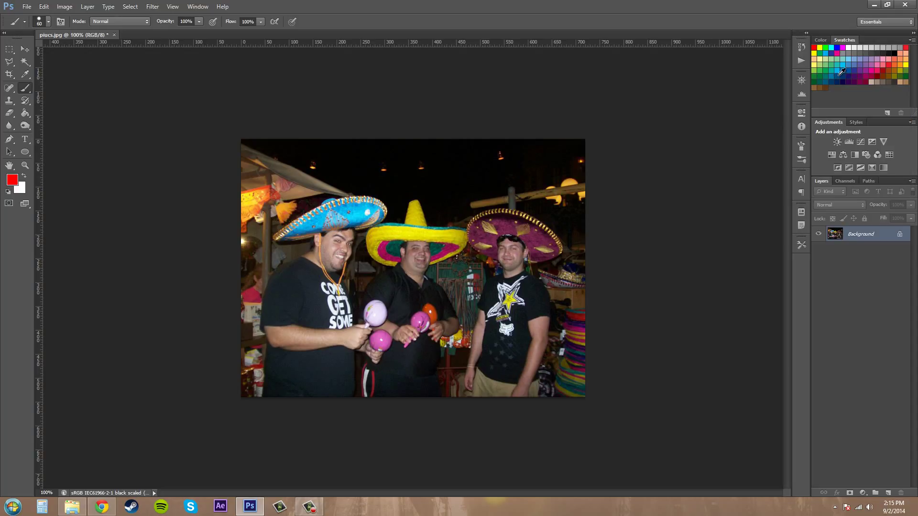
left_click(813, 47, "alt")
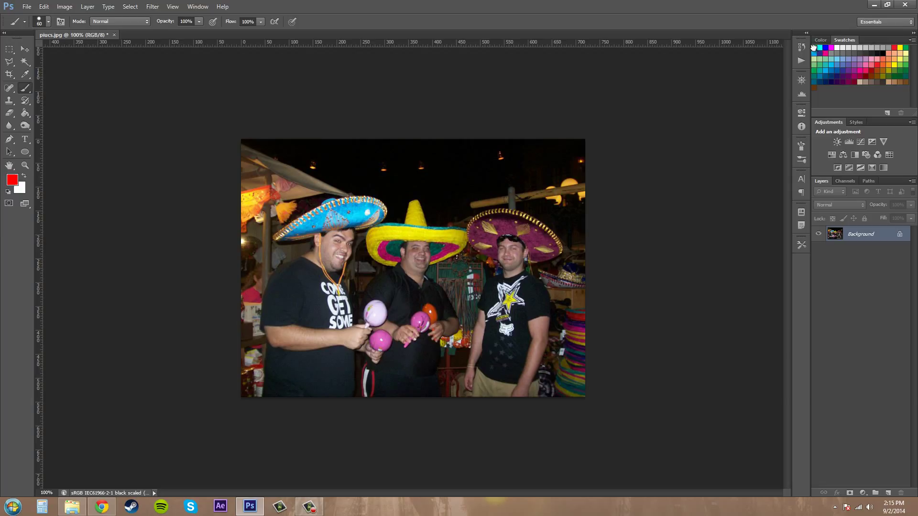
left_click(813, 47, "alt")
left_click(813, 47, "alt")
left_click(813, 47, "alt")
left_click(813, 48, "alt")
left_click(813, 48, "alt")
left_click(813, 48, "alt")
left_click(813, 48, "alt")
left_click(813, 48, "alt")
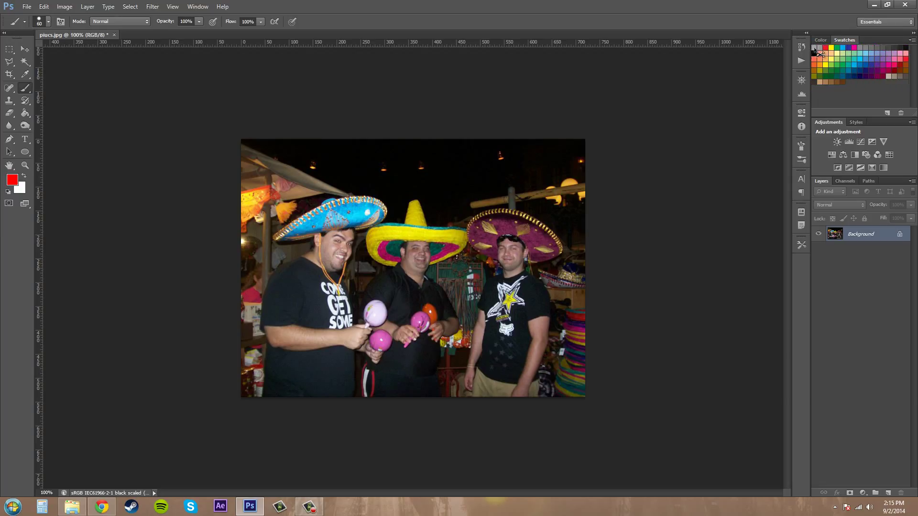
left_click(814, 47, "alt")
left_click(813, 48, "alt")
left_click(813, 47, "alt")
left_click(813, 48, "alt")
left_click(813, 47, "alt")
left_click(813, 48, "alt")
left_click(813, 47, "alt")
left_click(813, 48, "alt")
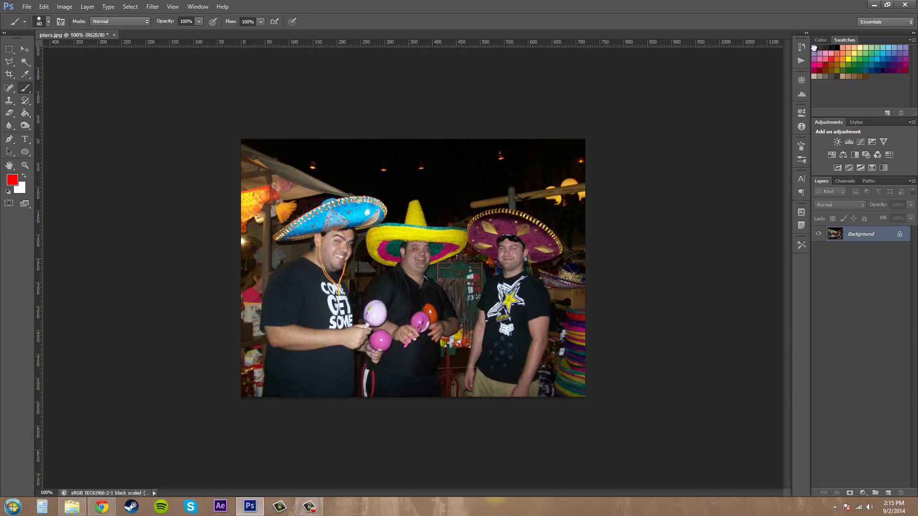
left_click(813, 48, "alt")
left_click(813, 47, "alt")
left_click(812, 47, "alt")
left_click(813, 47, "alt")
left_click(812, 47, "alt")
left_click(813, 48, "alt")
left_click(813, 48, "alt")
left_click(813, 48, "alt")
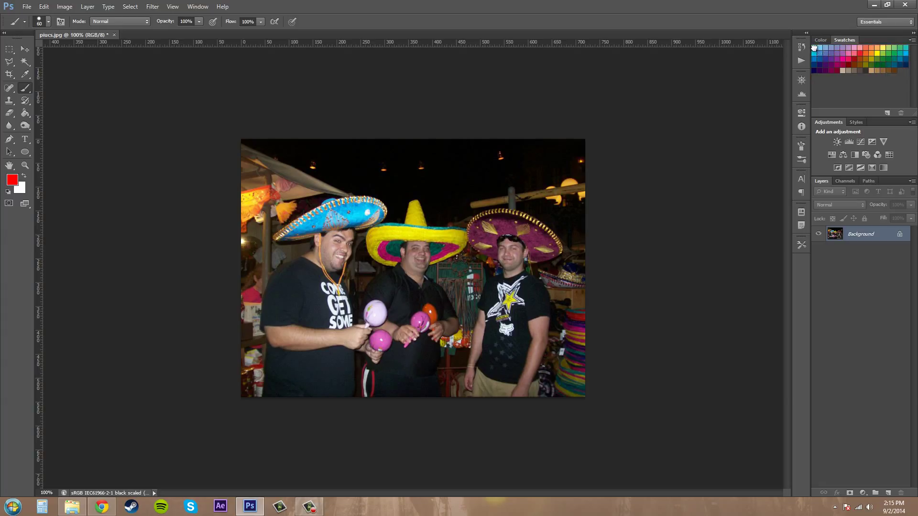
left_click(813, 47, "alt")
left_click(813, 48, "alt")
left_click(813, 47, "alt")
left_click(813, 48, "alt")
left_click(813, 47, "alt")
left_click(813, 47, "alt")
left_click(812, 47, "alt")
left_click(822, 58, "alt")
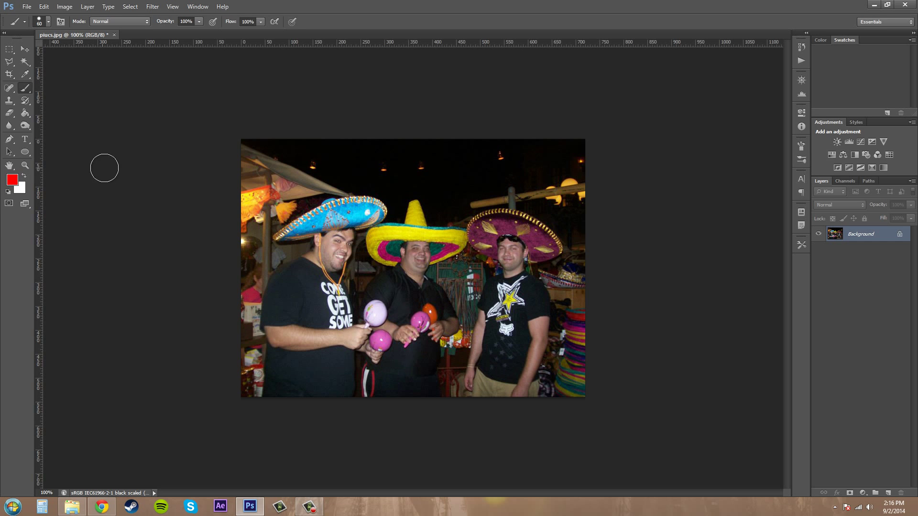
- Set the foreground colour to black (0) and save it as a swatch named 'black'
left_click(13, 180)
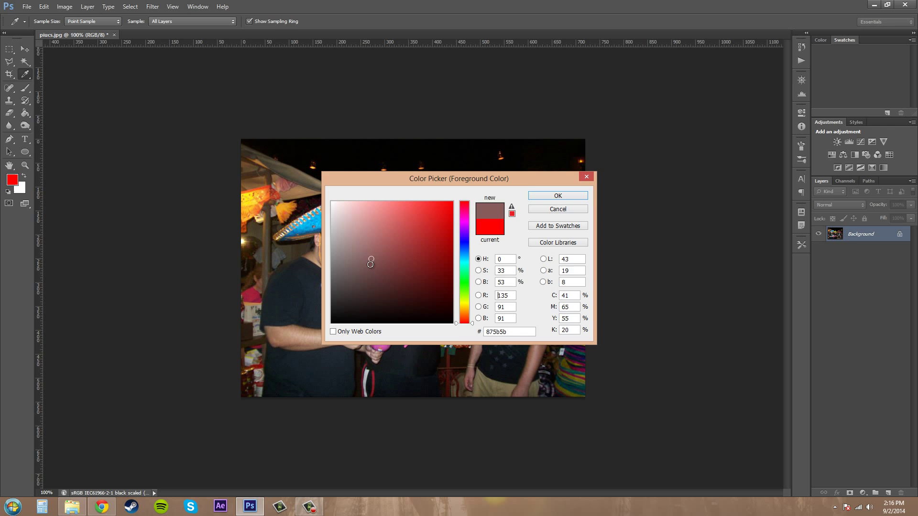
type("0")
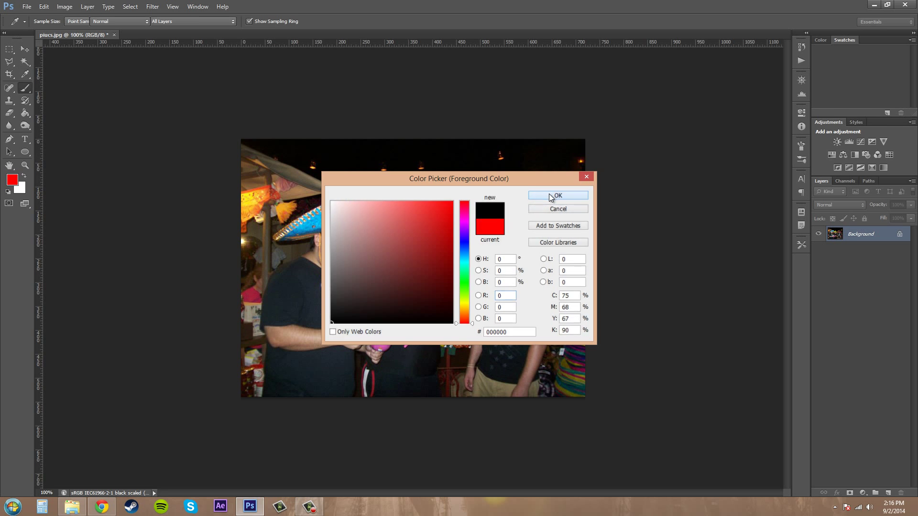
left_click(554, 196)
left_click(889, 114)
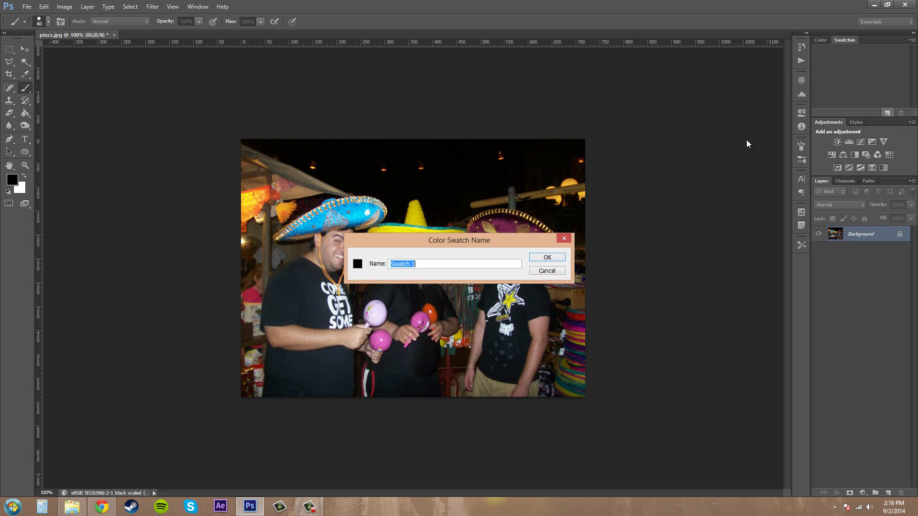
type("black")
key("Return")
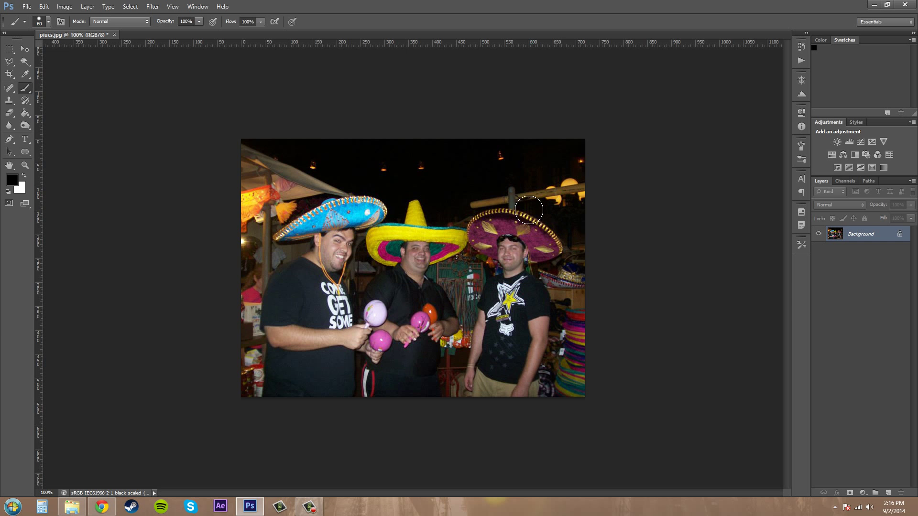
- Set the foreground colour to pure red (R 255) and add it as swatch 'red'
left_click(12, 179)
type("255")
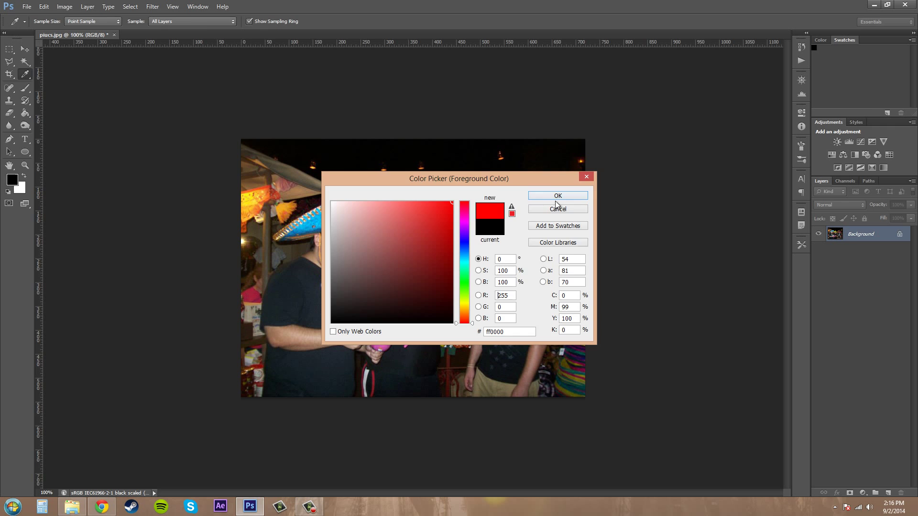
left_click(558, 196)
left_click(891, 116)
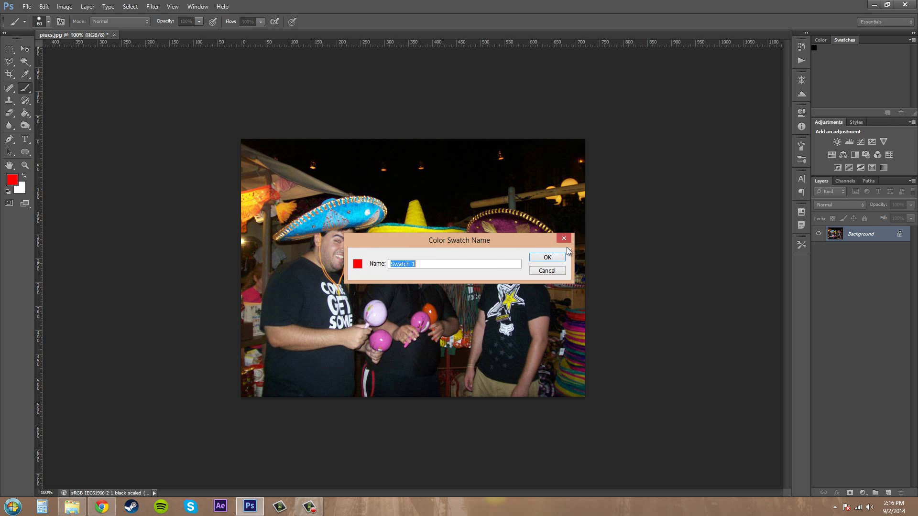
type("red")
left_click(559, 257)
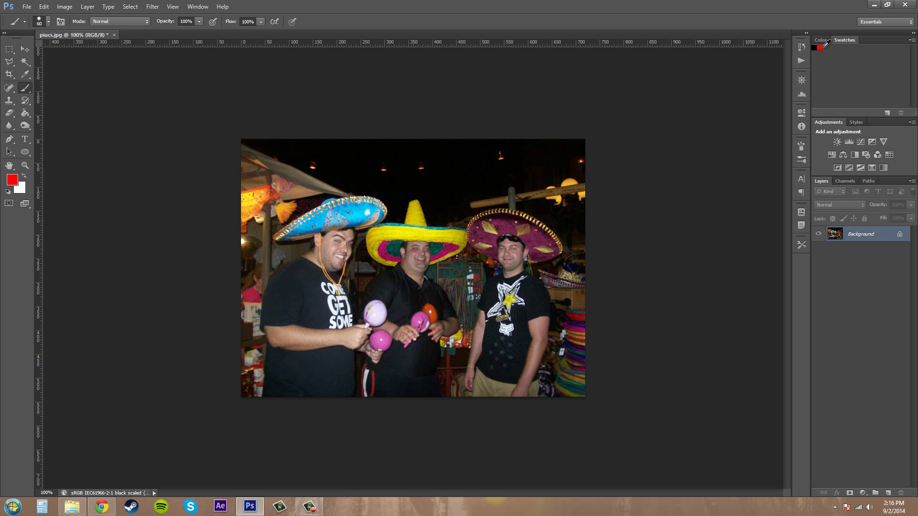
- Save the black and red swatches to the file redandblack.aco with Save Swatches
left_click(911, 40)
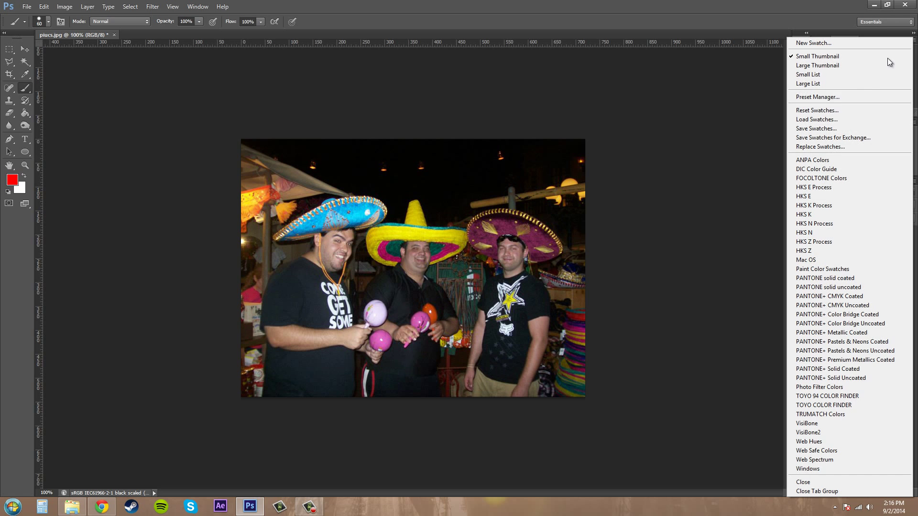
left_click(823, 130)
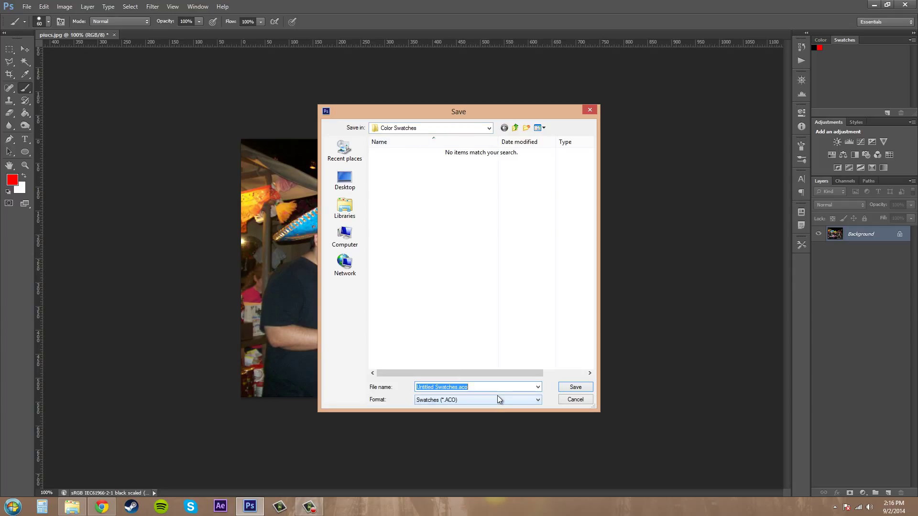
type("redandblack")
left_click(586, 397)
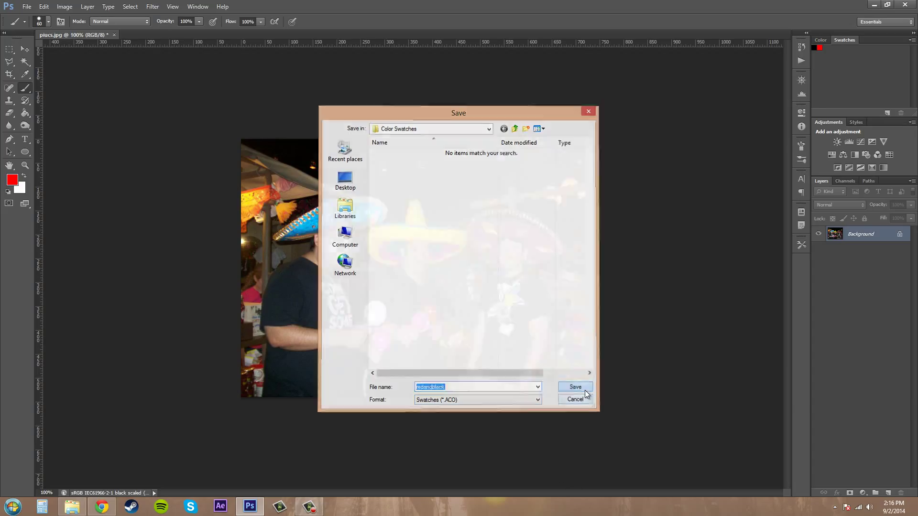
- Reset the swatches to Photoshop's default colour set
left_click(912, 39)
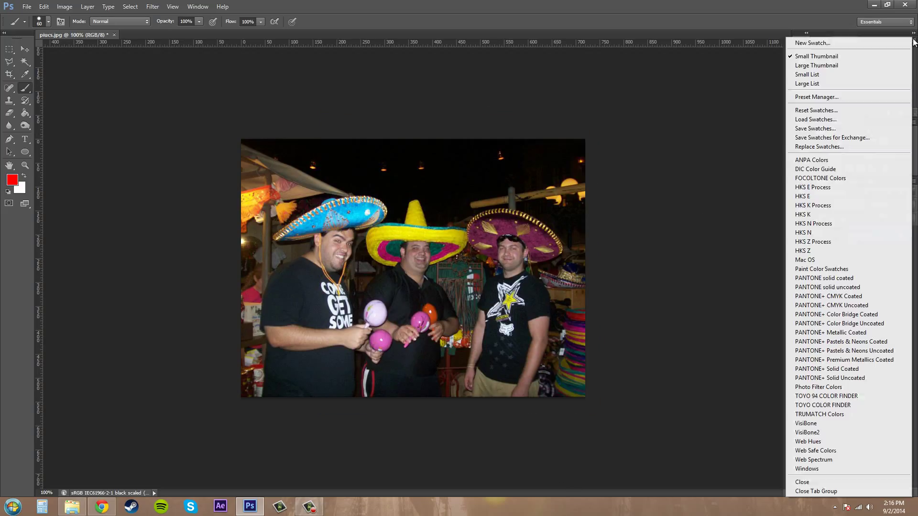
left_click(815, 110)
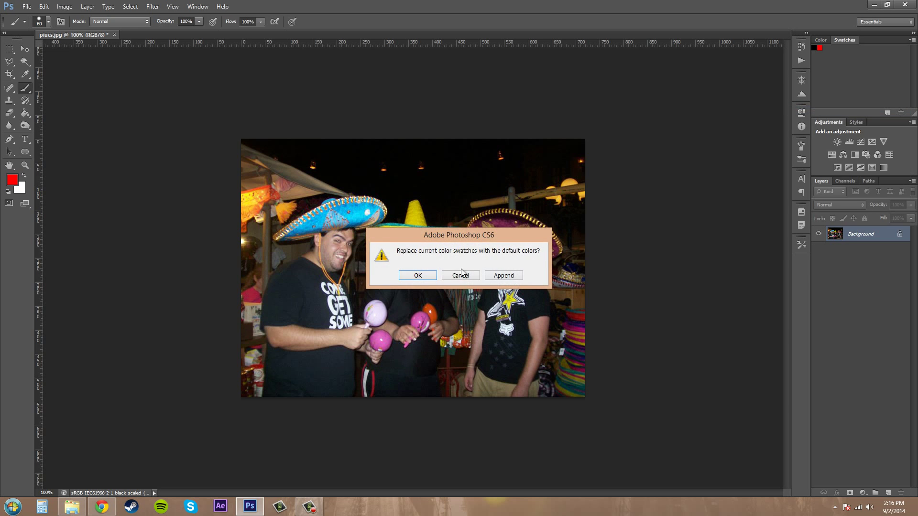
left_click(416, 280)
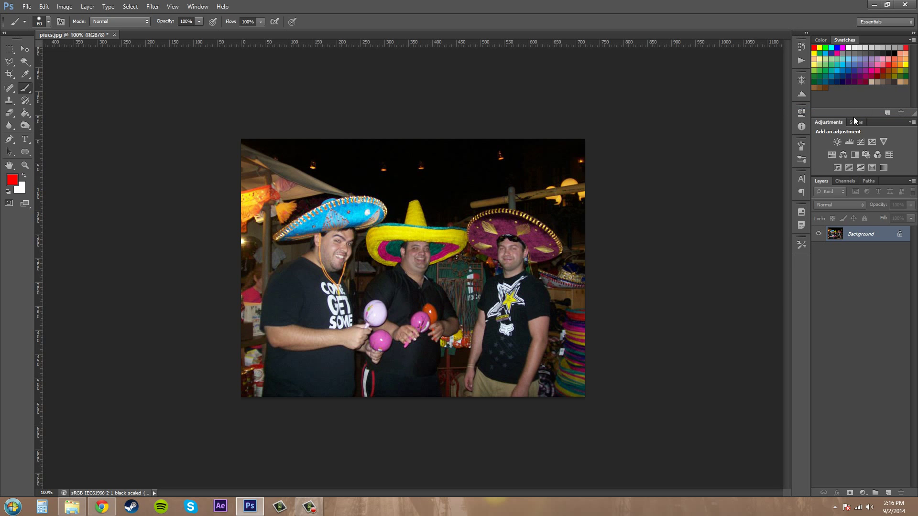
- Load redandblack.aco, appending the black and red swatches after the defaults
left_click(912, 40)
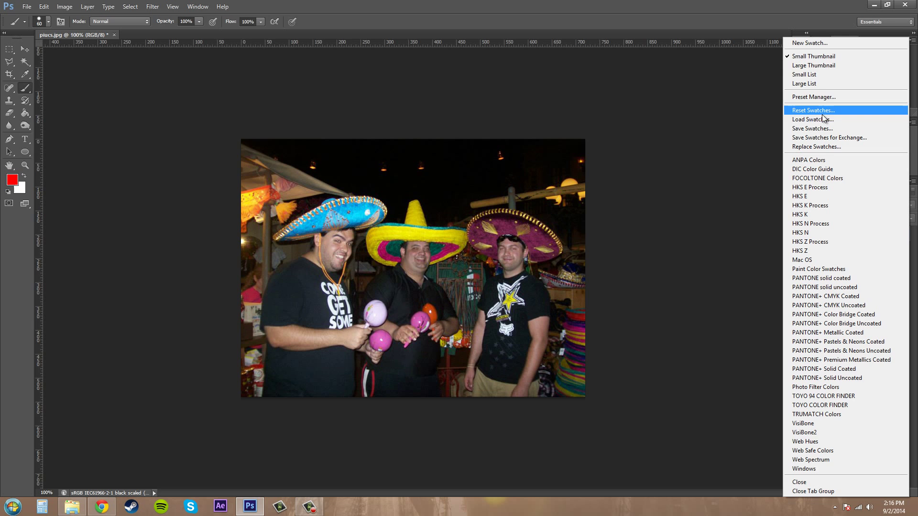
left_click(820, 119)
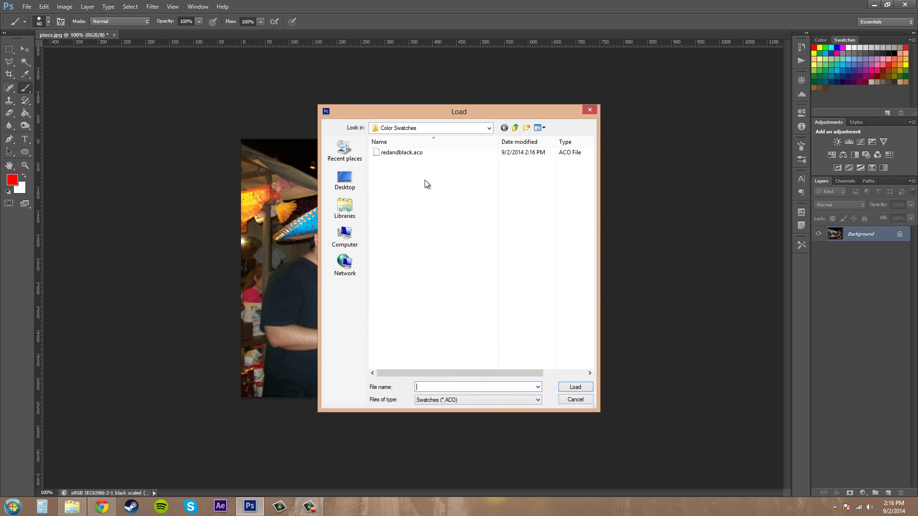
left_click(414, 152)
left_click(580, 389)
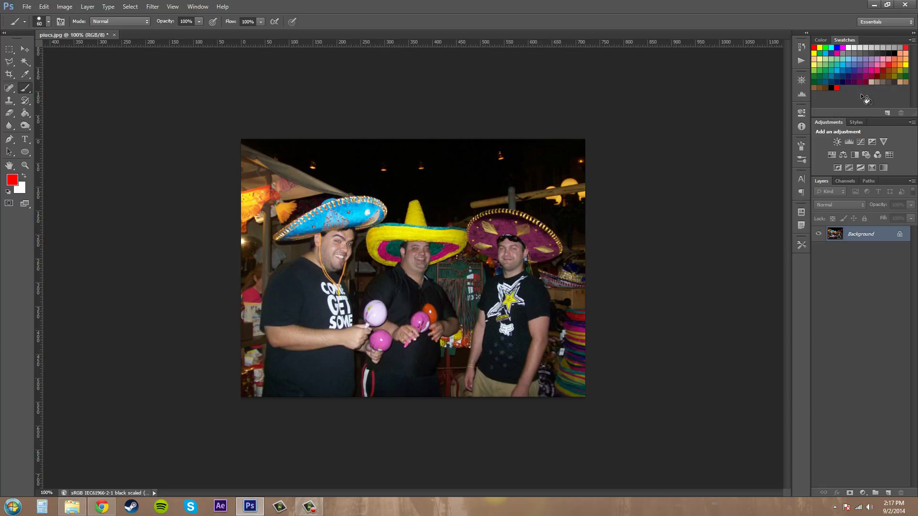
- Cancel an accidental new-swatch prompt and open the Swatches panel menu
left_click(861, 95)
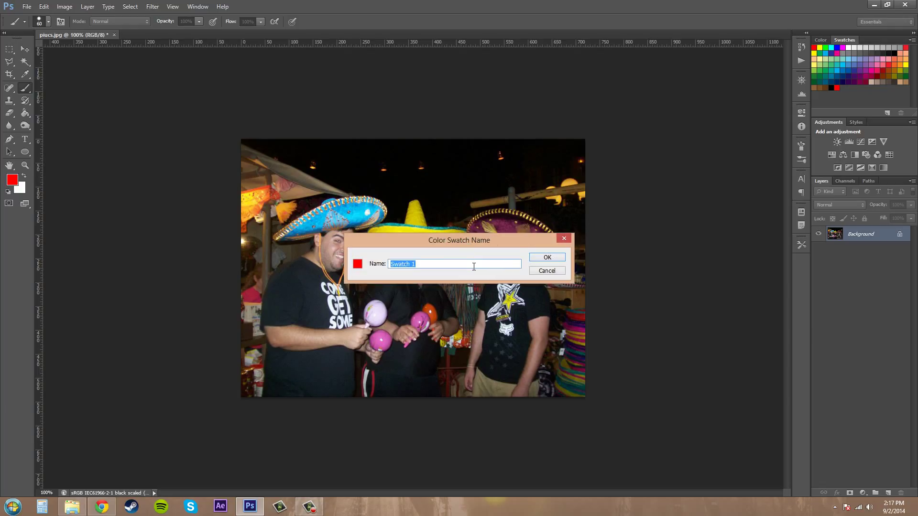
left_click(562, 271)
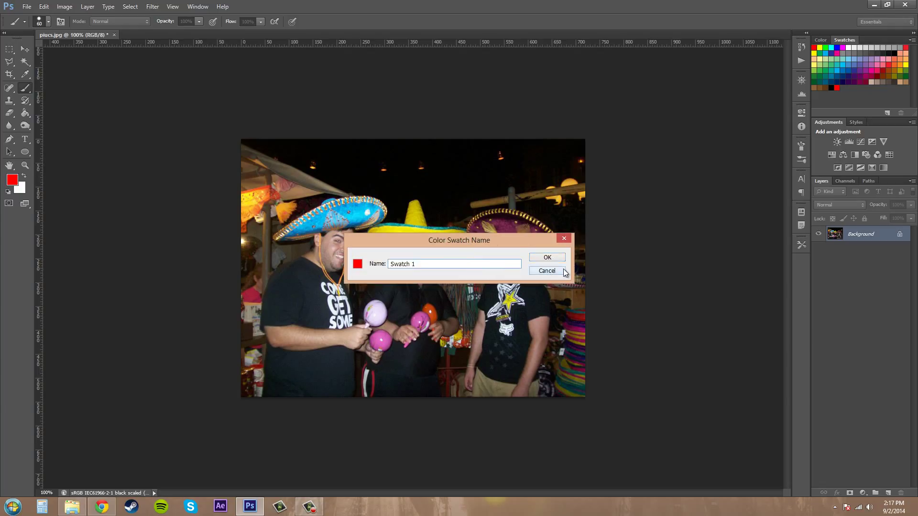
left_click(911, 39)
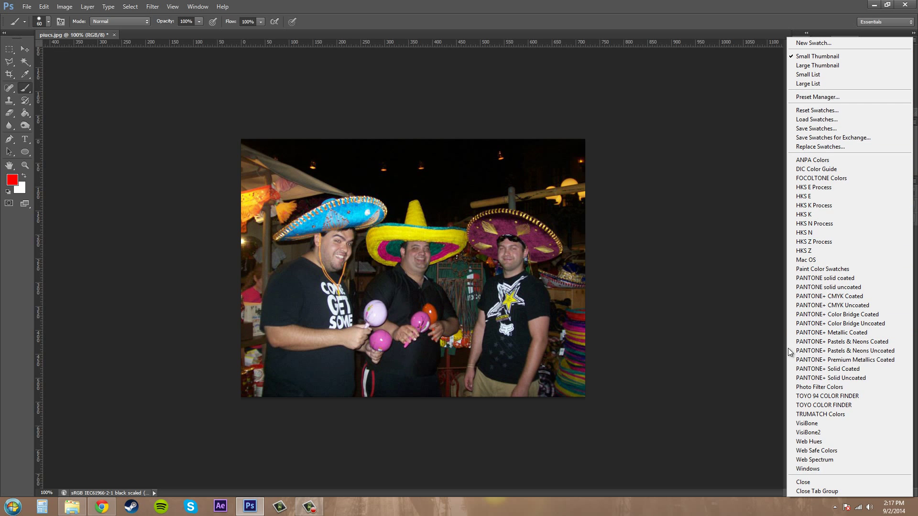
left_click(799, 481)
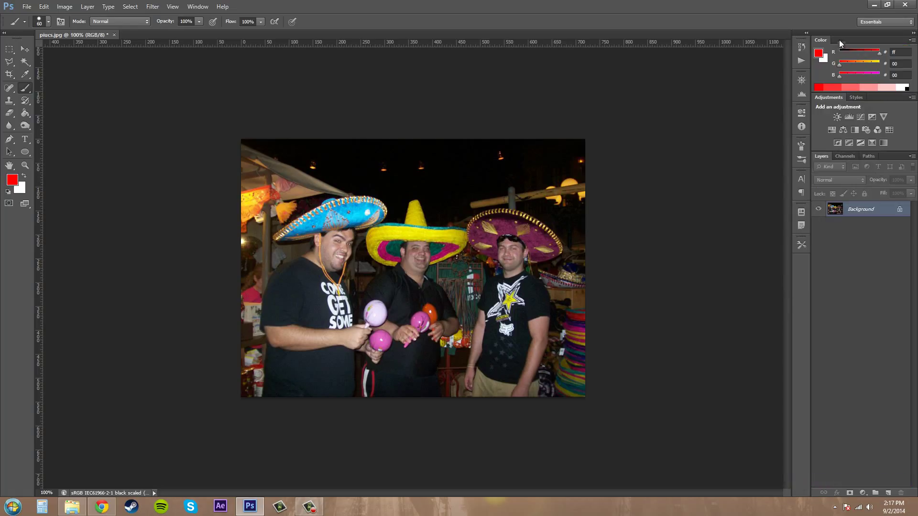
left_click(203, 10)
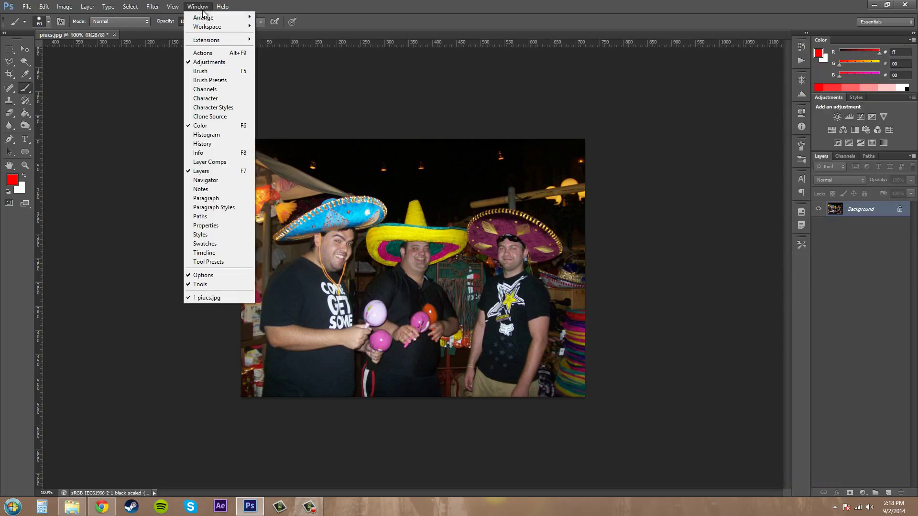
left_click(207, 243)
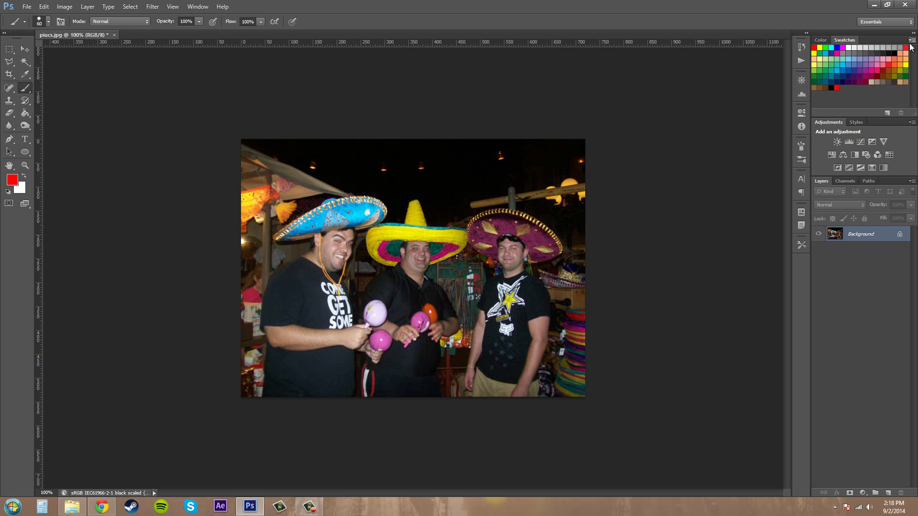
- Replace all swatches with redandblack.aco, leaving only the black and red swatches
left_click(911, 40)
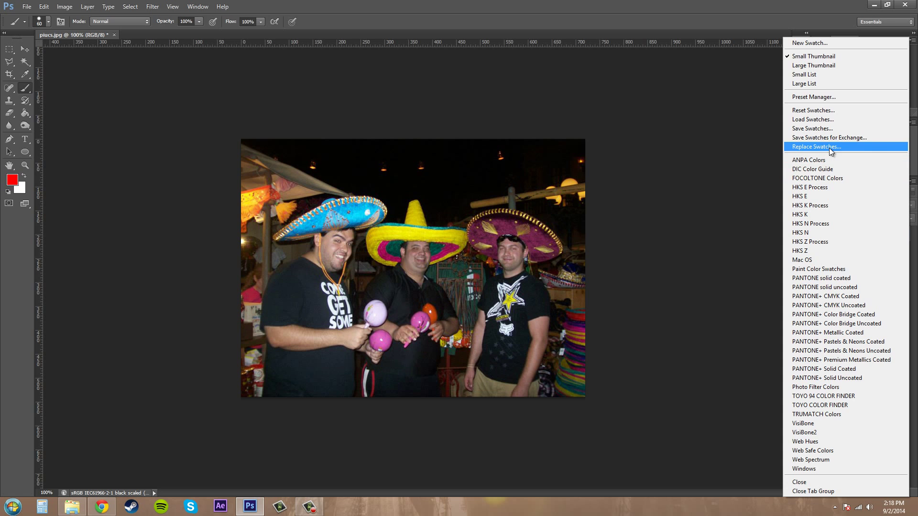
left_click(832, 146)
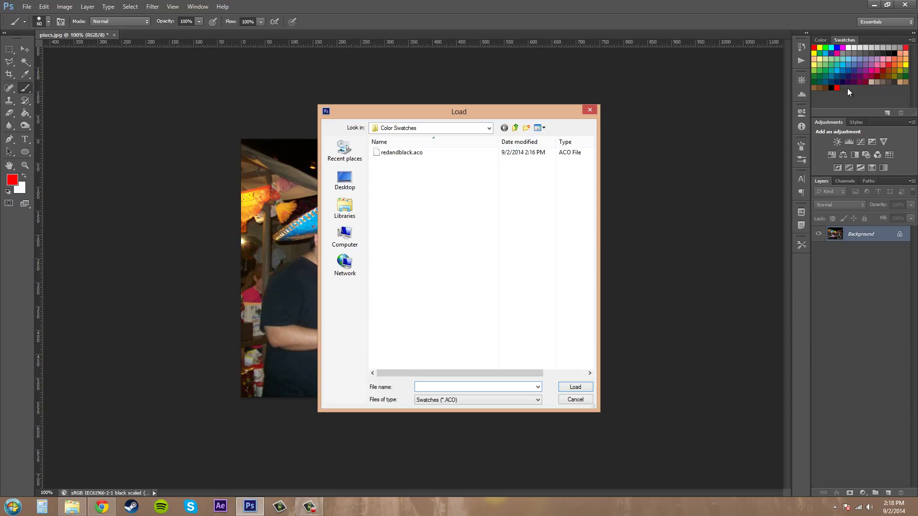
left_click(404, 153)
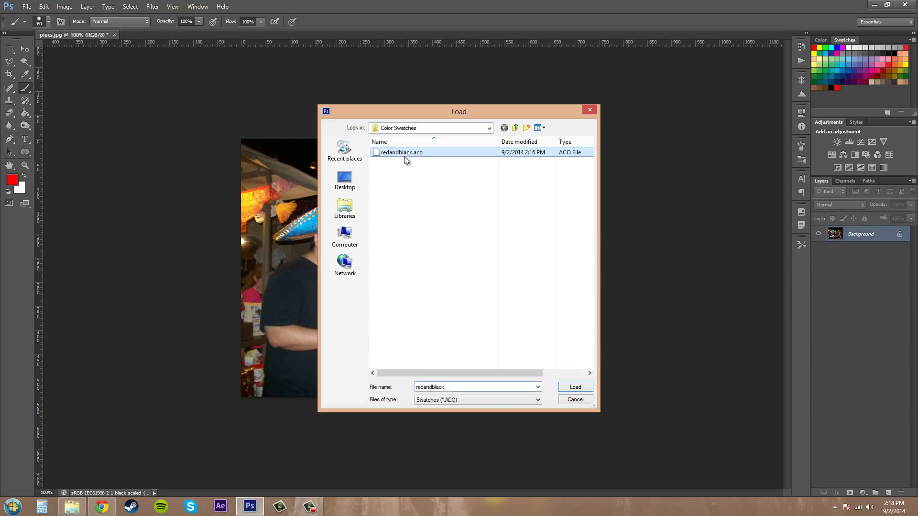
left_click(573, 388)
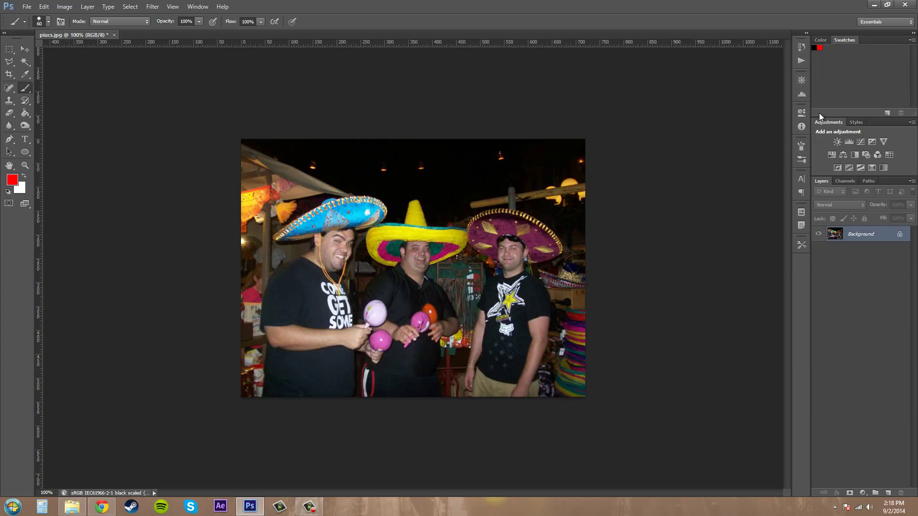